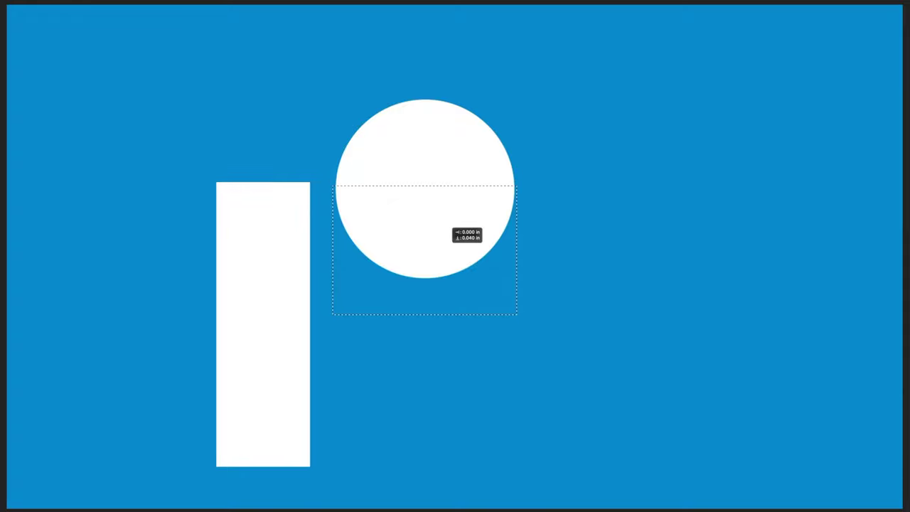
Cut the circle into a semicircle cap, seat it on the stem, and move the mushroom lower left.
key("Delete")
left_click_drag(413, 138, 394, 139)
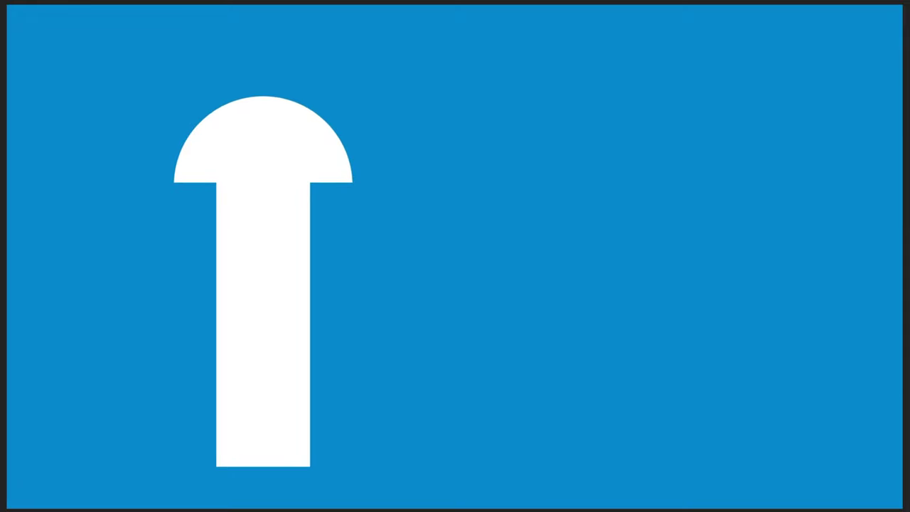
left_click_drag(263, 190, 169, 232)
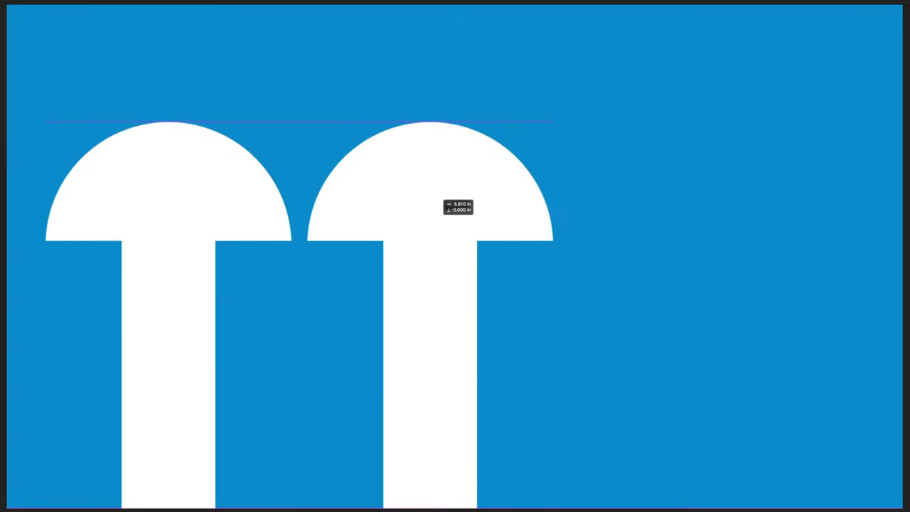
Duplicate the mushroom twice, making one small copy at lower left and one large copy beside the first.
left_click_drag(195, 206, 457, 206)
key("ctrl+d")
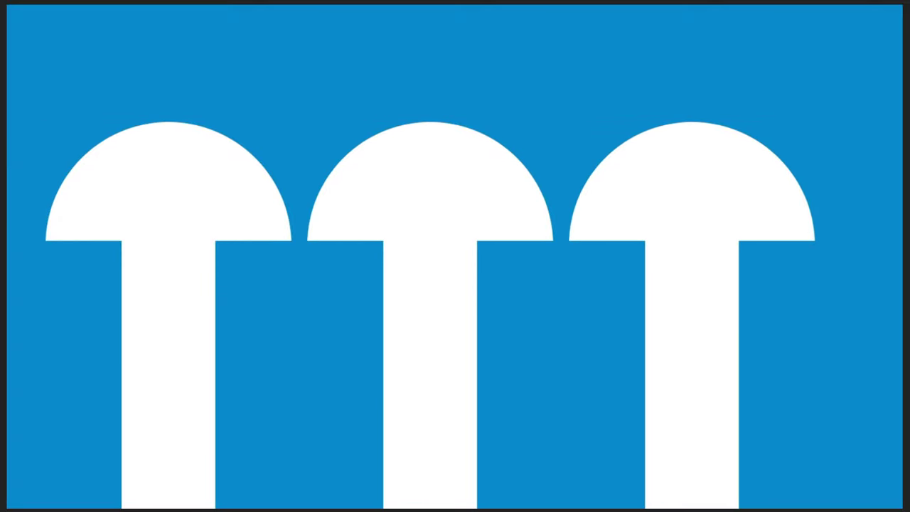
mouse_move(553, 122)
left_mouse_down()
mouse_move(453, 274)
mouse_move(356, 356)
left_mouse_up()
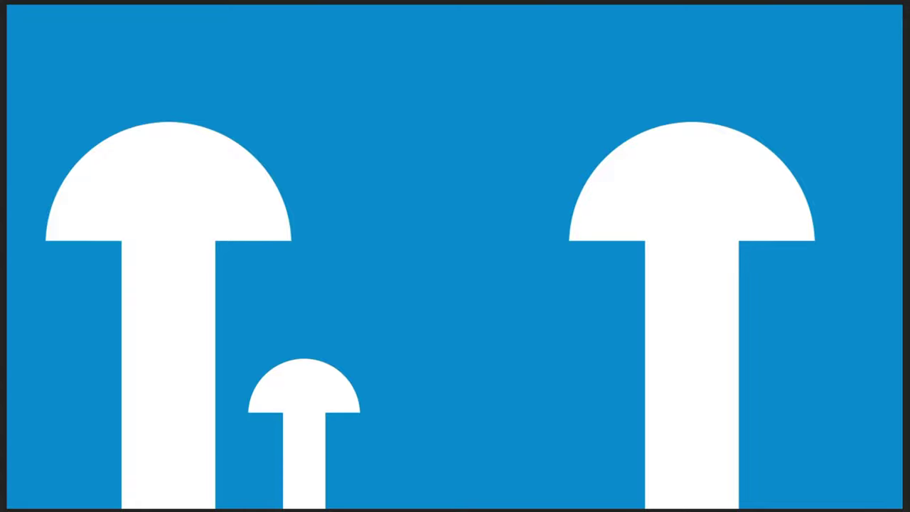
left_click(712, 356)
left_click_drag(815, 122, 842, 80)
left_click_drag(691, 279, 456, 271)
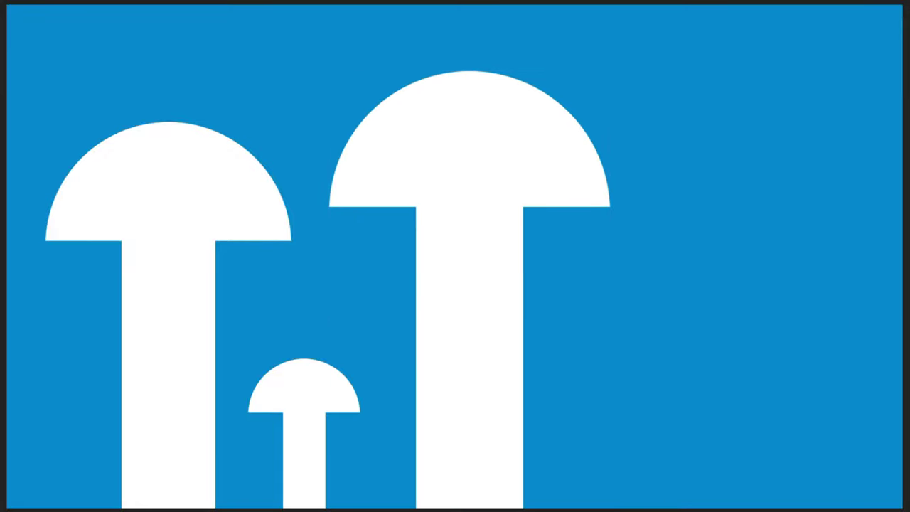
left_click_drag(304, 441, 323, 441)
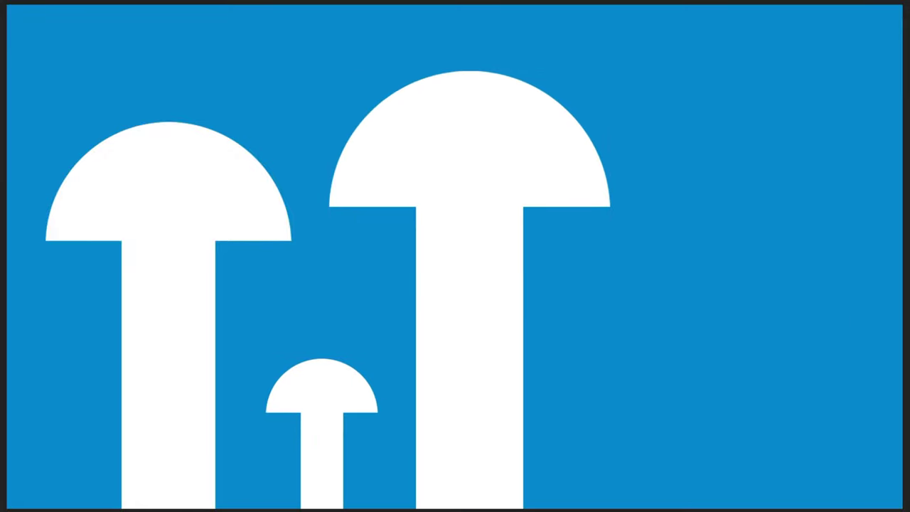
Add two smaller mushroom copies on the right side of the canvas.
left_click_drag(470, 285, 736, 285)
left_click_drag(876, 71, 762, 252)
mouse_move(679, 340)
left_mouse_down()
mouse_move(663, 340)
mouse_move(818, 355)
left_mouse_up()
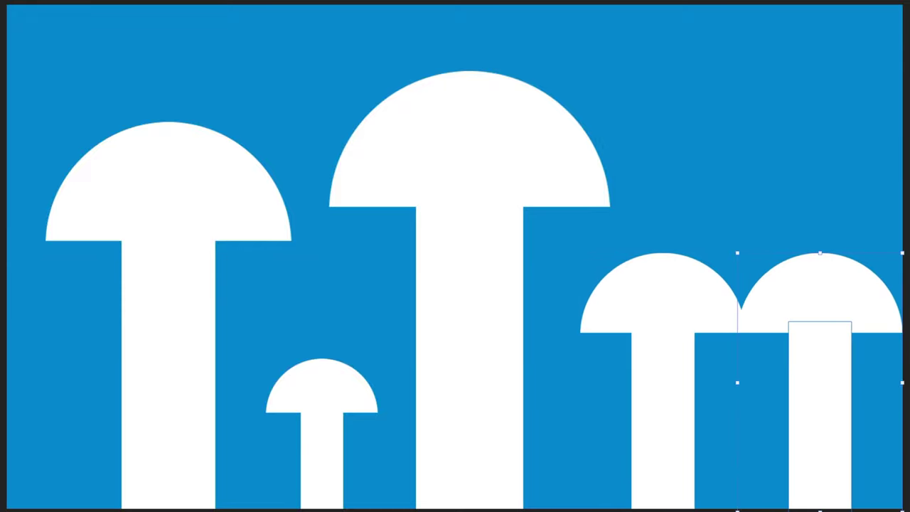
left_click_drag(904, 254, 854, 325)
left_click_drag(798, 384, 813, 384)
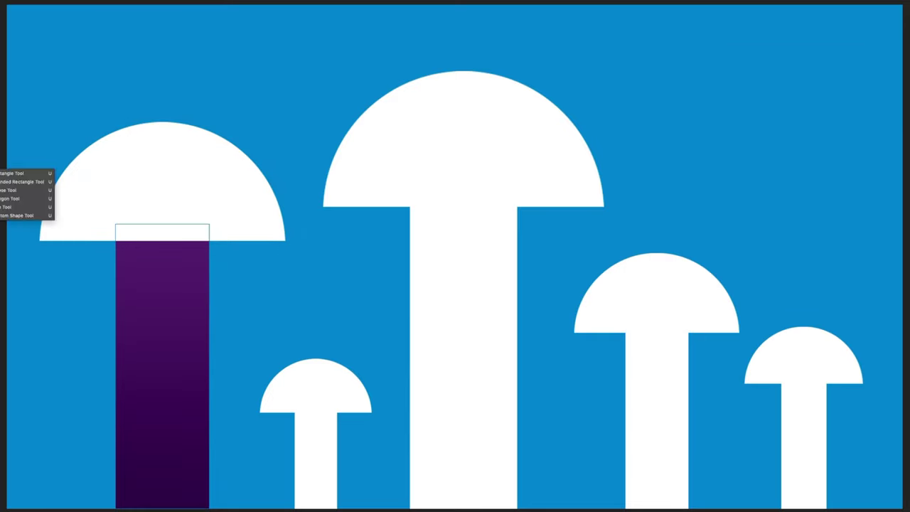
Draw a dark bar at the top of the left stem and a white bar across the purple stem.
left_click_drag(135, 258, 207, 255)
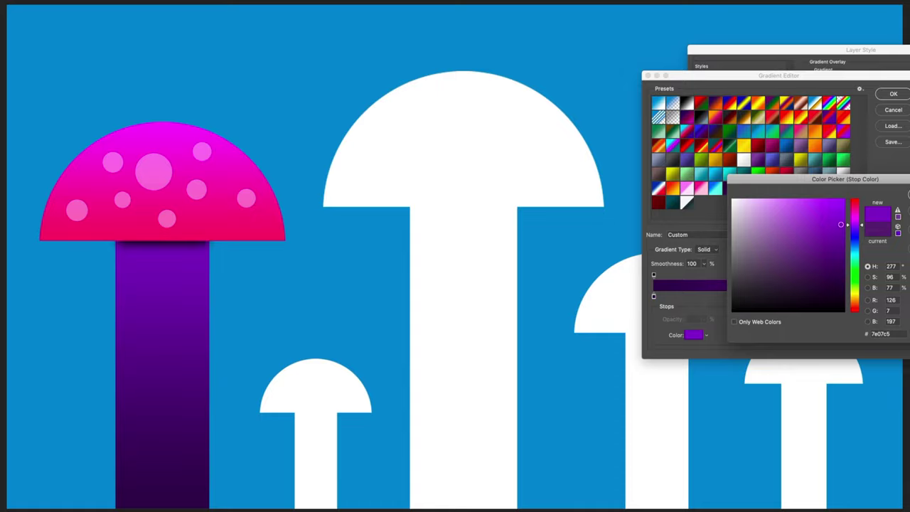
left_click_drag(90, 329, 235, 349)
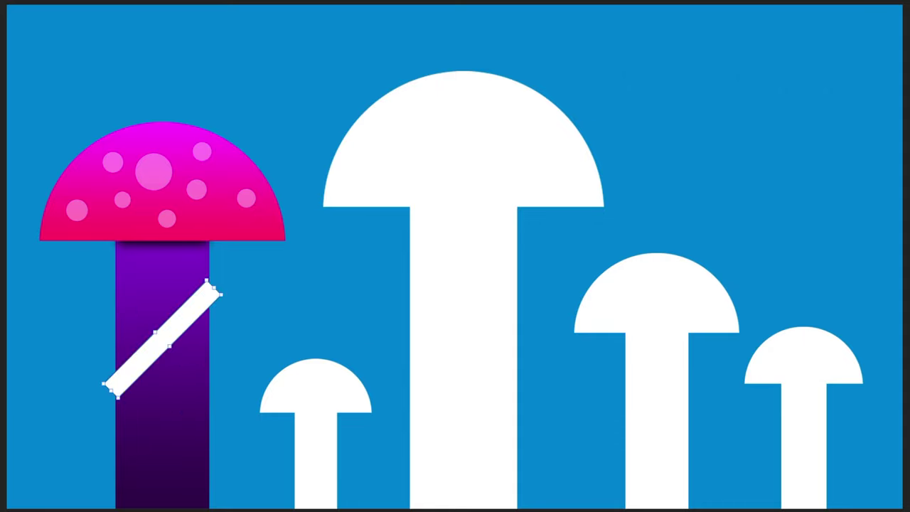
Repeat the diagonal white bar down the whole stem, then deselect.
mouse_move(174, 320)
left_mouse_down()
mouse_move(186, 358)
mouse_move(180, 245)
left_mouse_up()
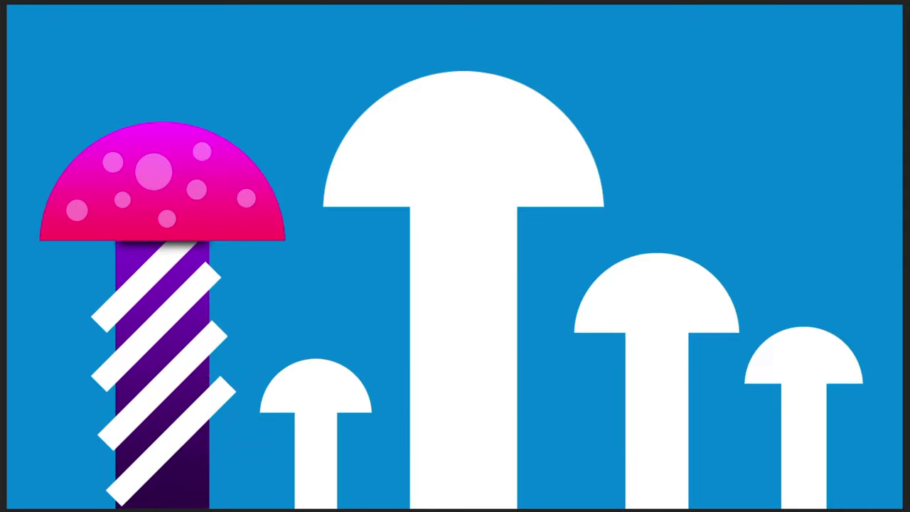
key("ctrl+d")
key("ctrl+d")
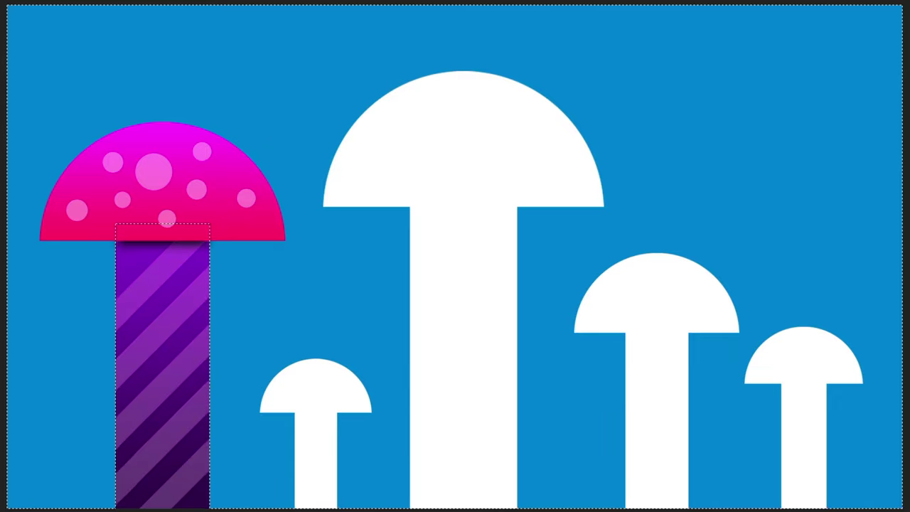
key("ctrl+d")
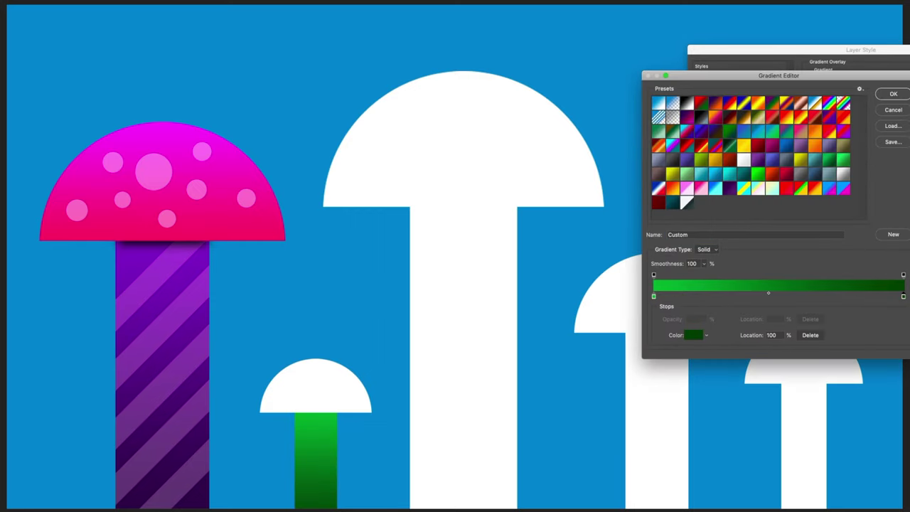
Apply a green gradient to the small stem and a yellow-green gradient to its cap.
key("Return")
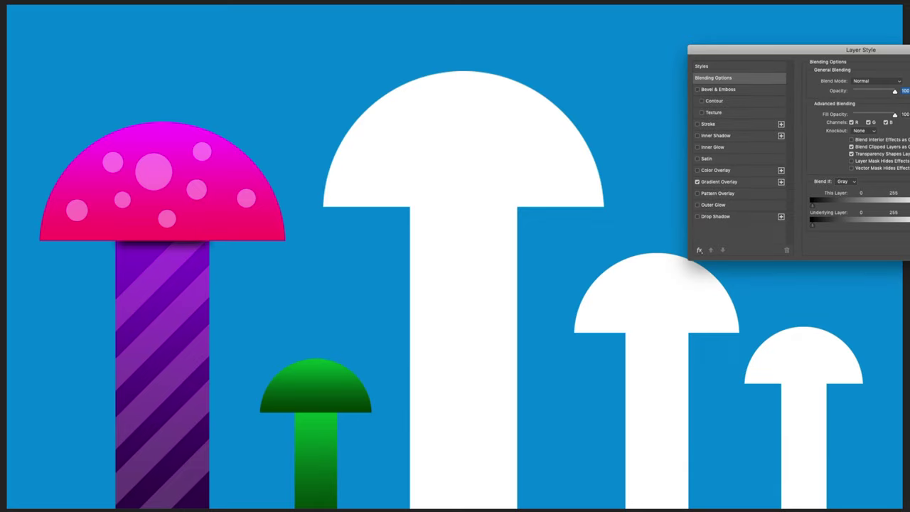
key("Return")
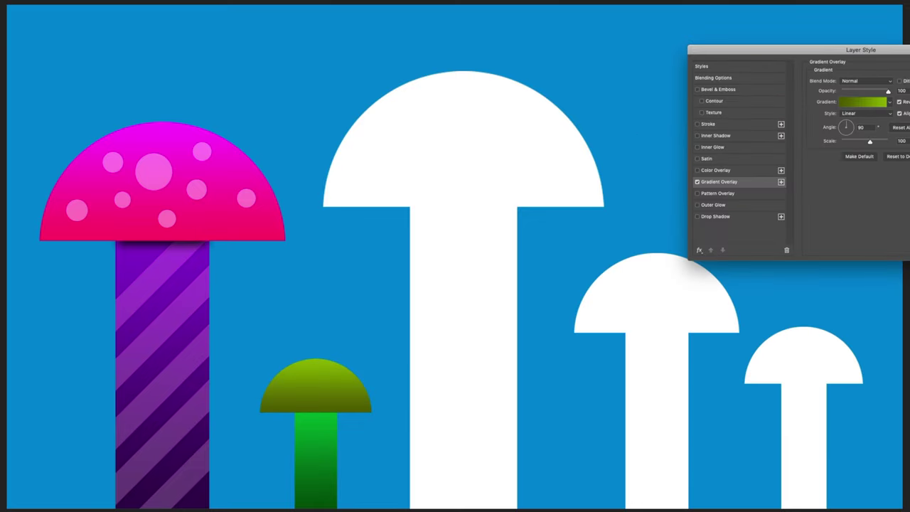
key("Return")
Draw a shadow bar under the small cap and blur it.
left_click_drag(296, 404, 336, 417)
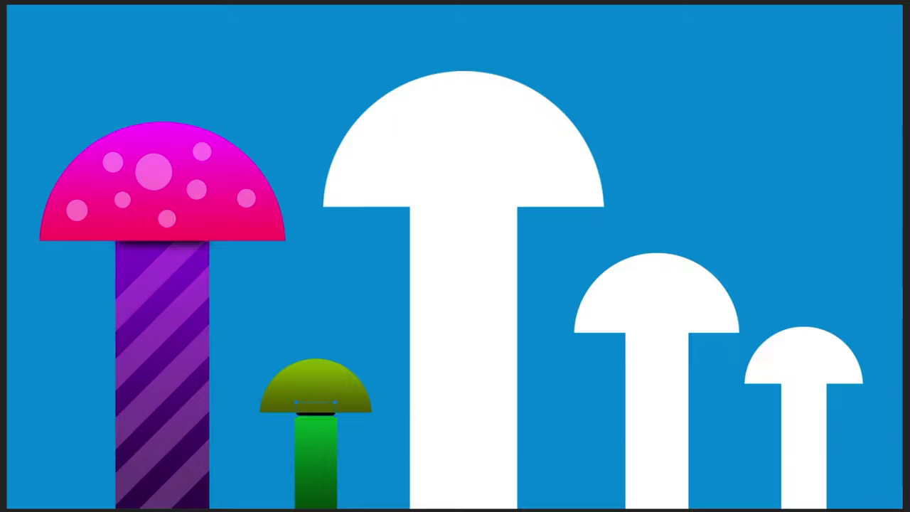
left_click(219, 22)
key("Return")
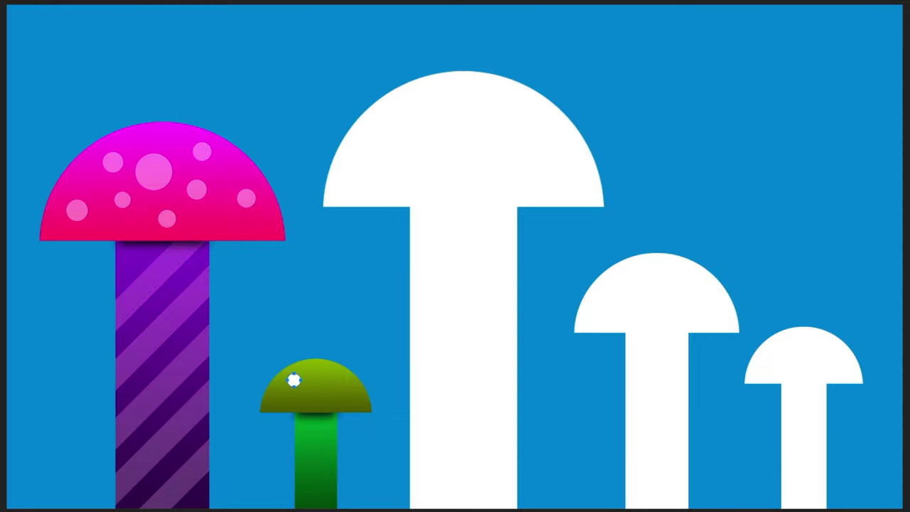
Paint pale spots across the small mushroom's cap.
left_click(294, 381)
left_click(324, 374)
left_click_drag(346, 382, 361, 404)
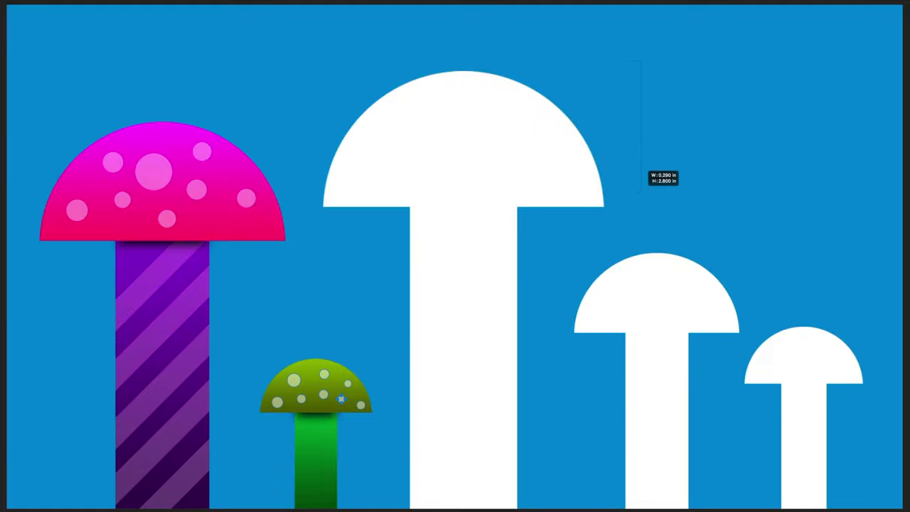
Clip tilted white stripes to the green stem and deselect.
mouse_move(342, 400)
left_mouse_down()
mouse_move(313, 468)
mouse_move(331, 455)
left_mouse_up()
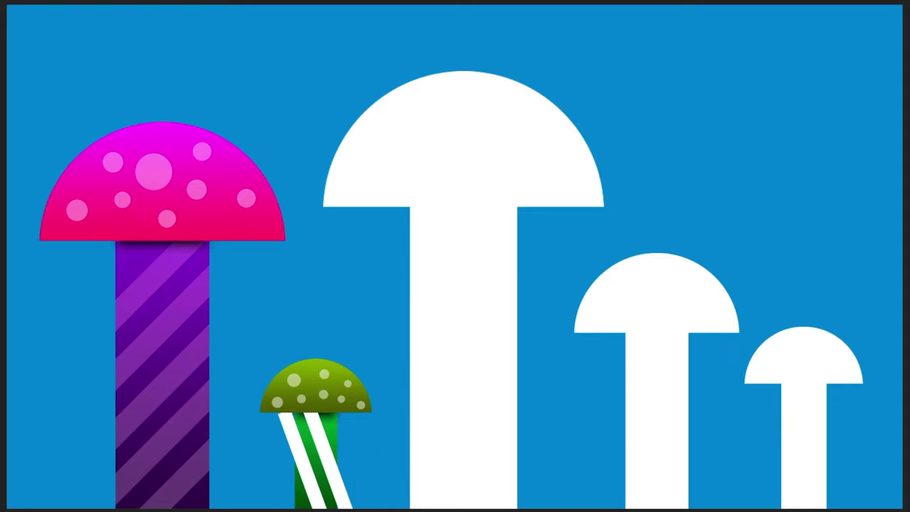
key("ctrl+alt+g")
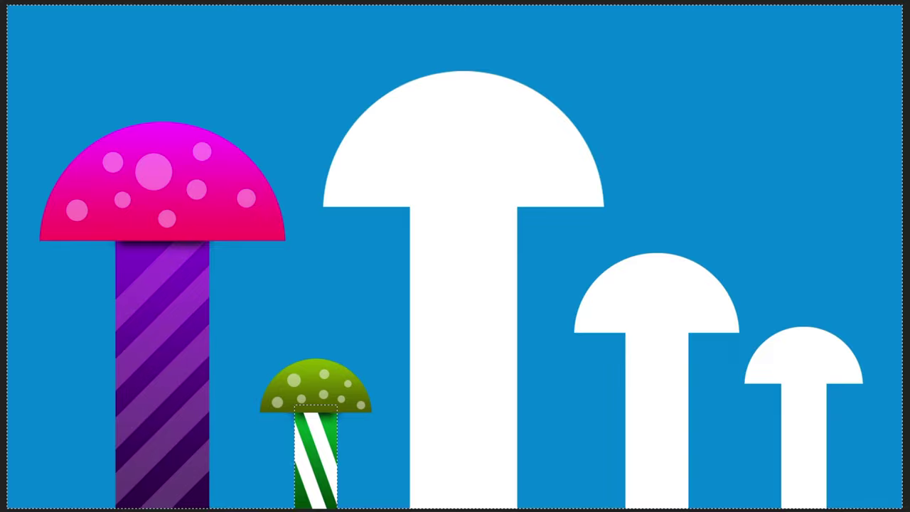
key("ctrl+d")
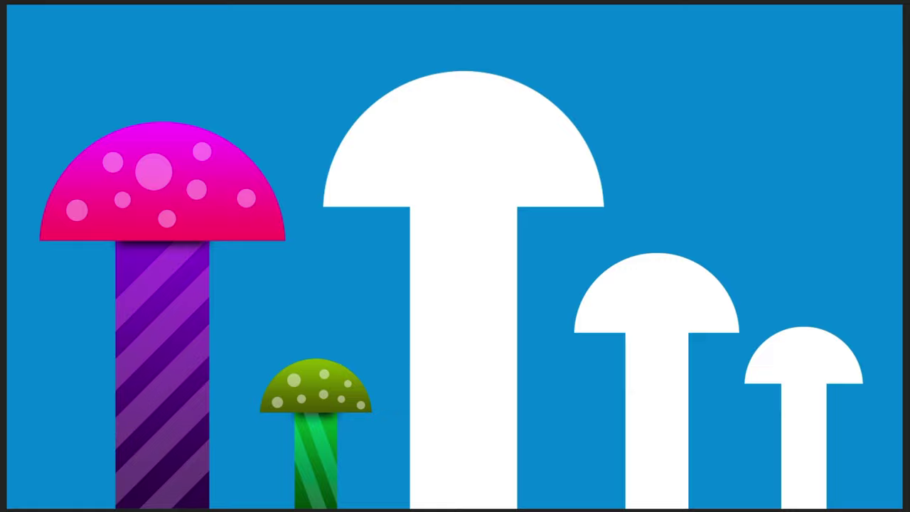
Add a drop shadow to the stem at opacity 50 and adjust its size.
left_click(715, 216)
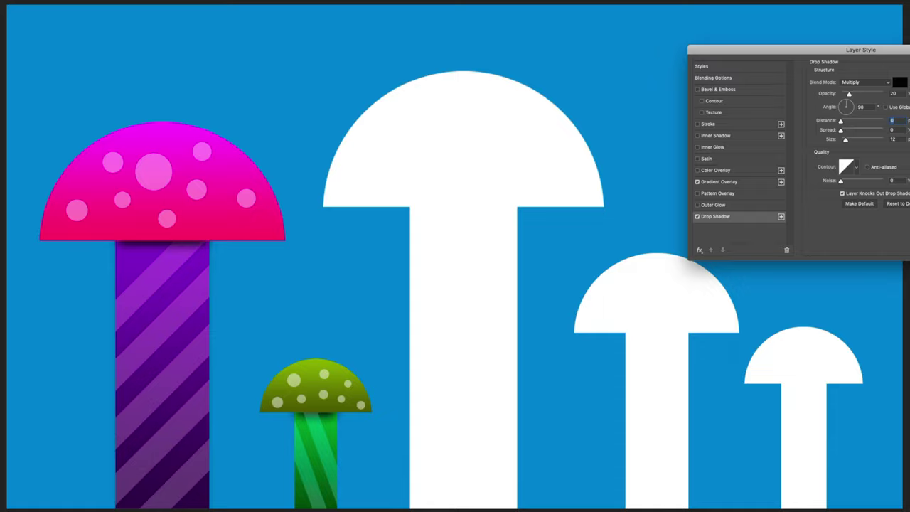
type("50")
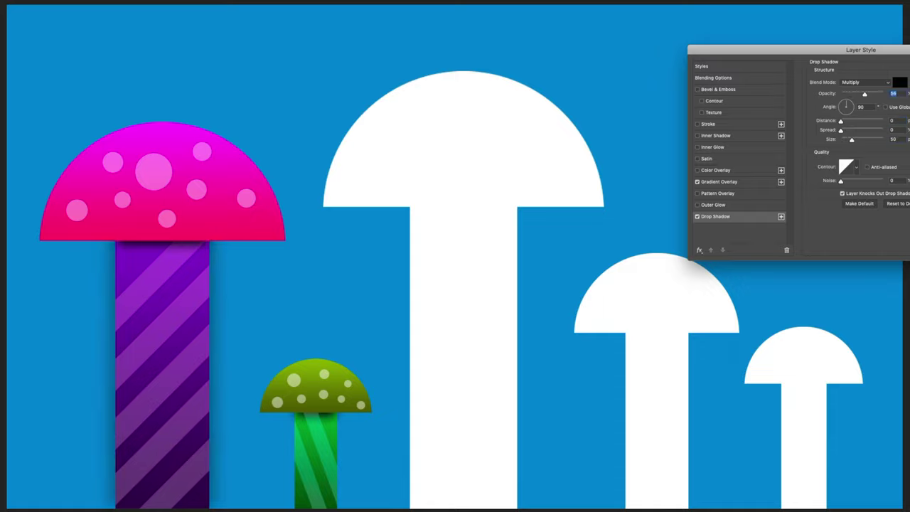
left_click(894, 139)
type("30")
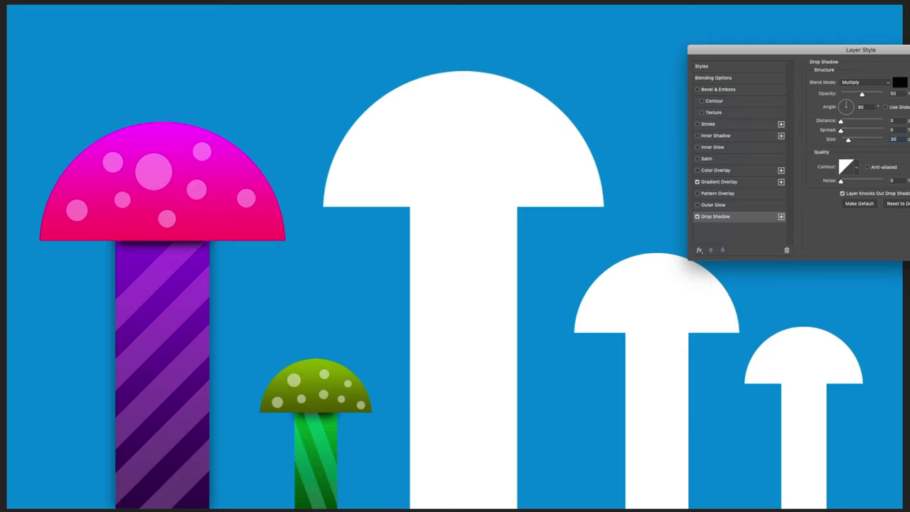
type("8")
type("65")
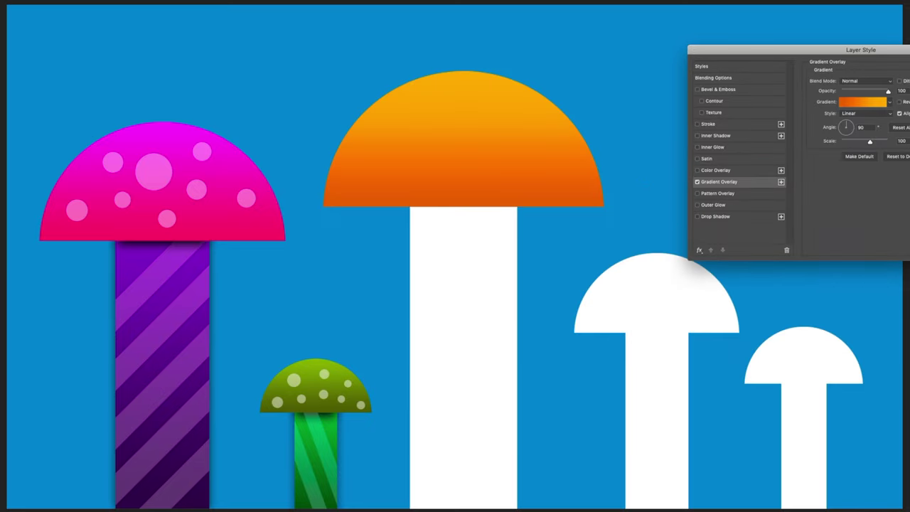
Draw and thin a shadow bar atop the white stem, then reverse and recolour the stem gradient.
left_click_drag(413, 214, 515, 195)
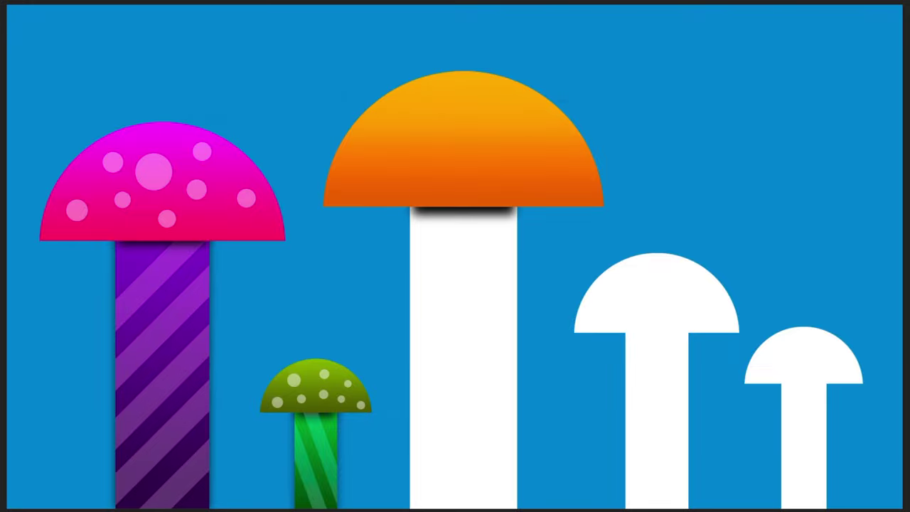
key("ctrl+t")
key("Return")
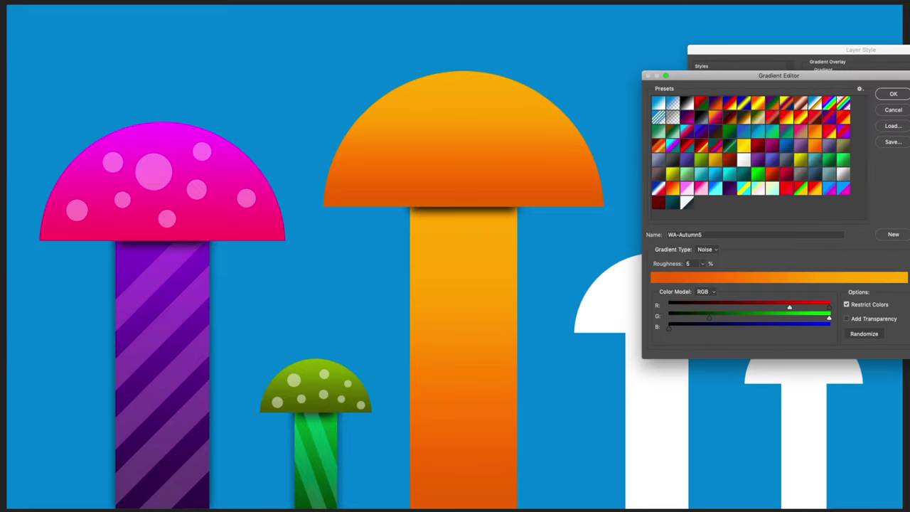
left_click(653, 295)
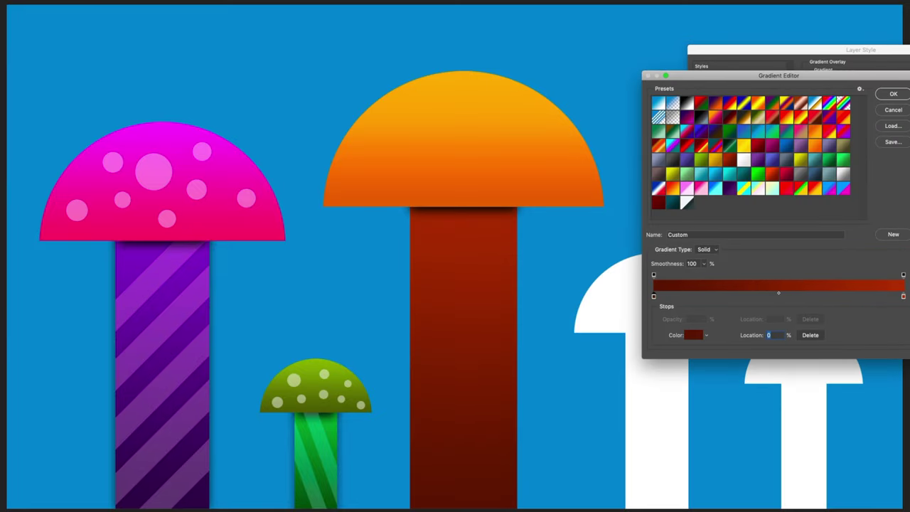
left_click(694, 335)
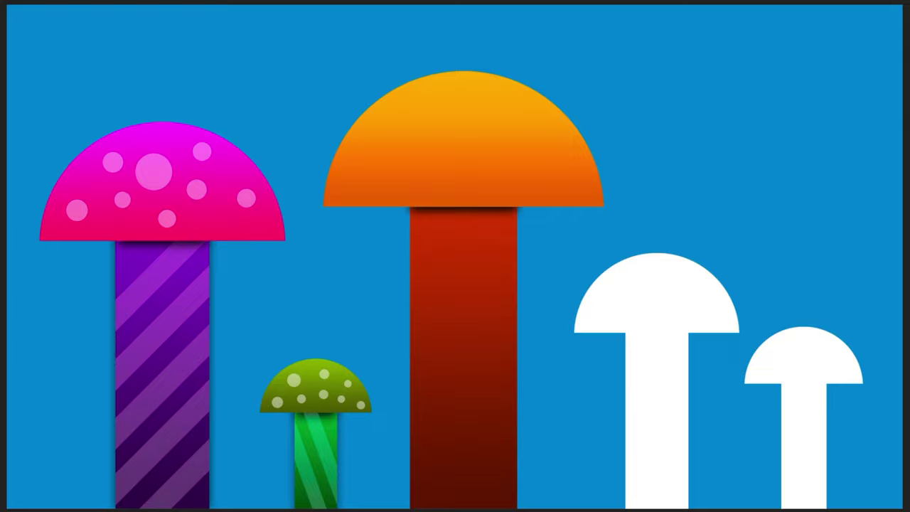
Copy rotated white stripes across the red stem, clip them to it, and blend them in.
left_click_drag(606, 45, 783, 76)
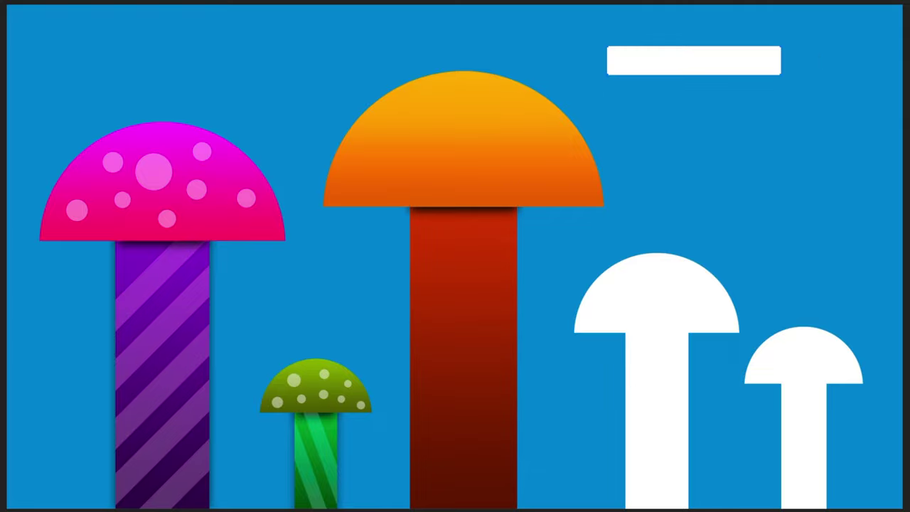
left_click_drag(488, 230, 489, 490)
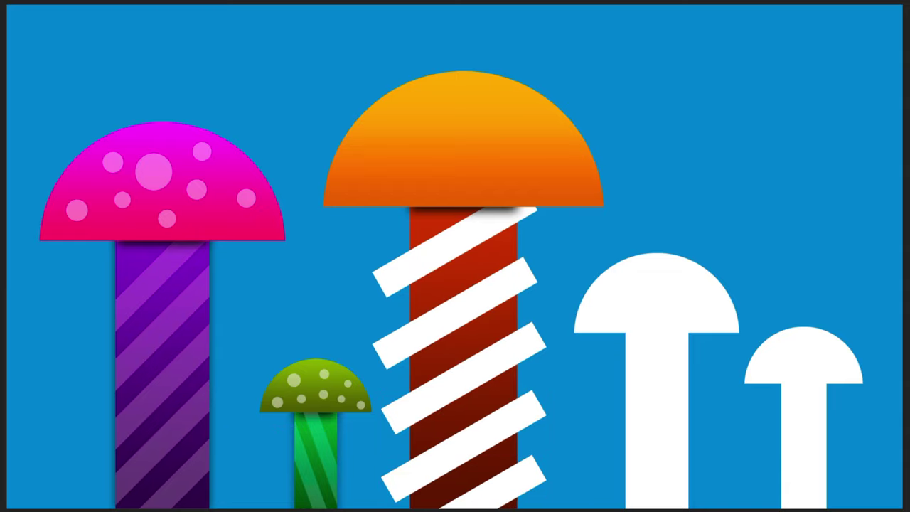
key("ctrl+alt+g")
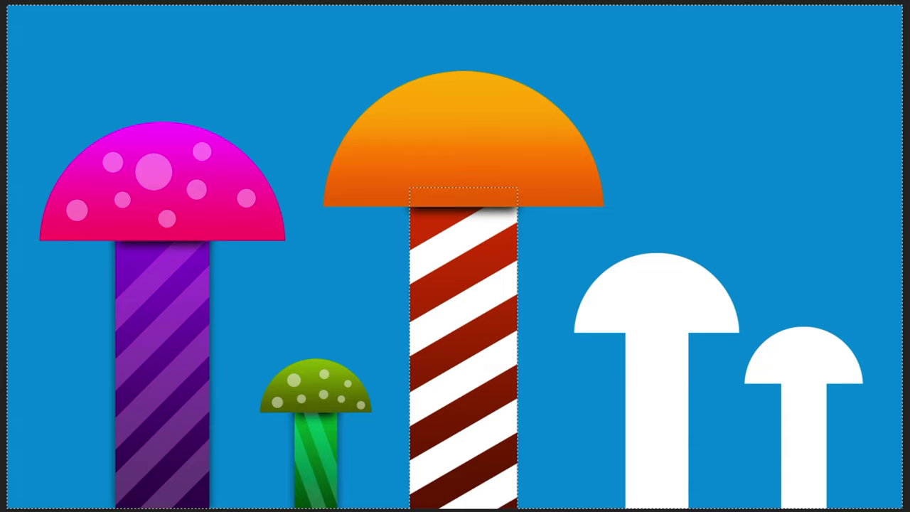
key("ctrl+d")
key("shift+plus")
key("shift+plus")
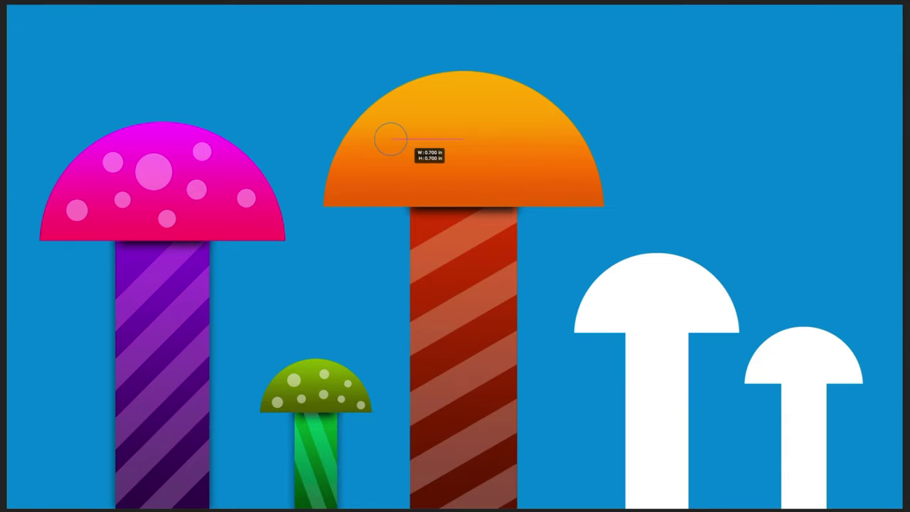
Draw eight round spots on the orange cap and make them pale and translucent.
left_click_drag(375, 123, 421, 169)
mouse_move(436, 85)
left_mouse_down()
mouse_move(465, 113)
mouse_move(502, 188)
left_mouse_up()
left_click_drag(501, 88, 524, 111)
left_click_drag(540, 137, 577, 171)
left_click_drag(506, 127, 517, 137)
left_click_drag(539, 179, 554, 194)
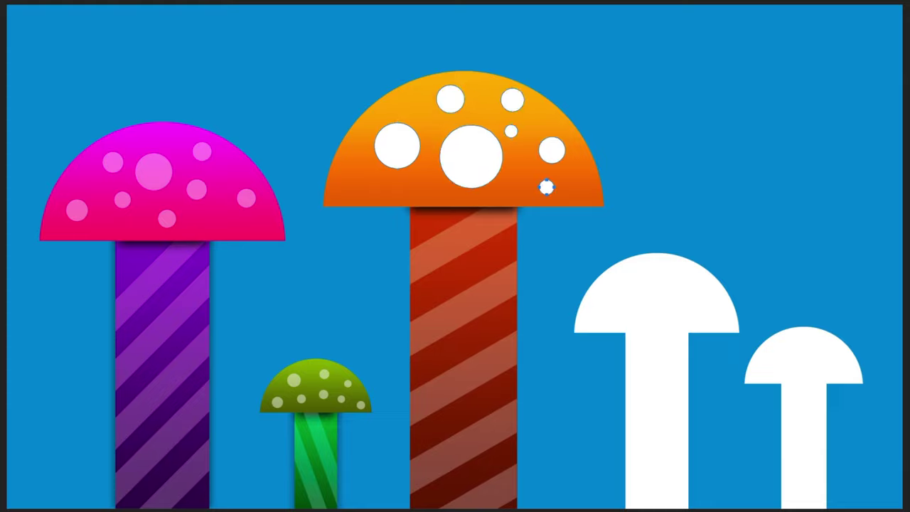
left_click_drag(343, 180, 364, 198)
left_click_drag(401, 182, 415, 195)
key("shift+plus")
key("shift+plus")
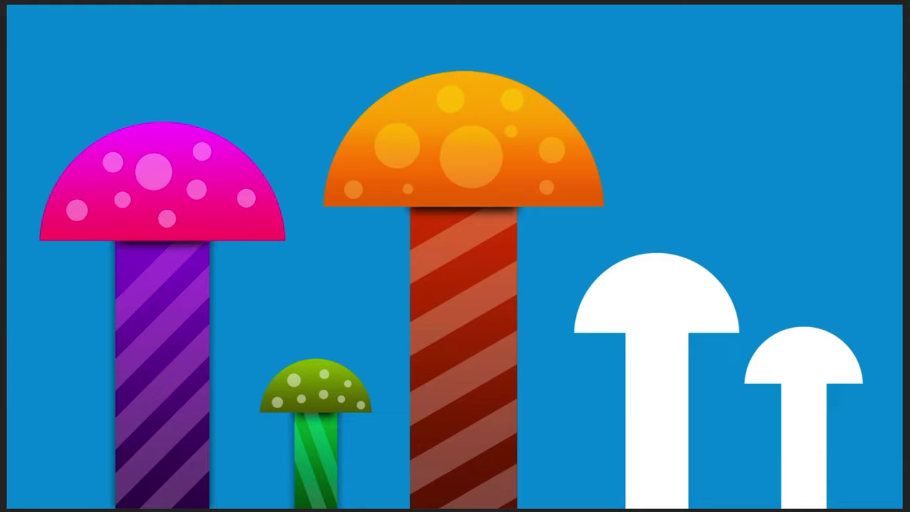
key("shift+plus")
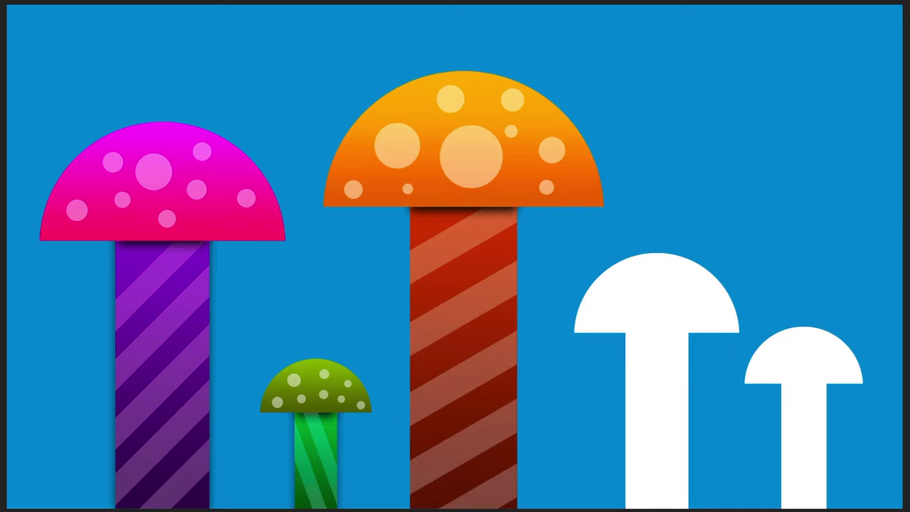
Give the white mushroom's cap a drop shadow and a dark red gradient overlay.
left_click(715, 216)
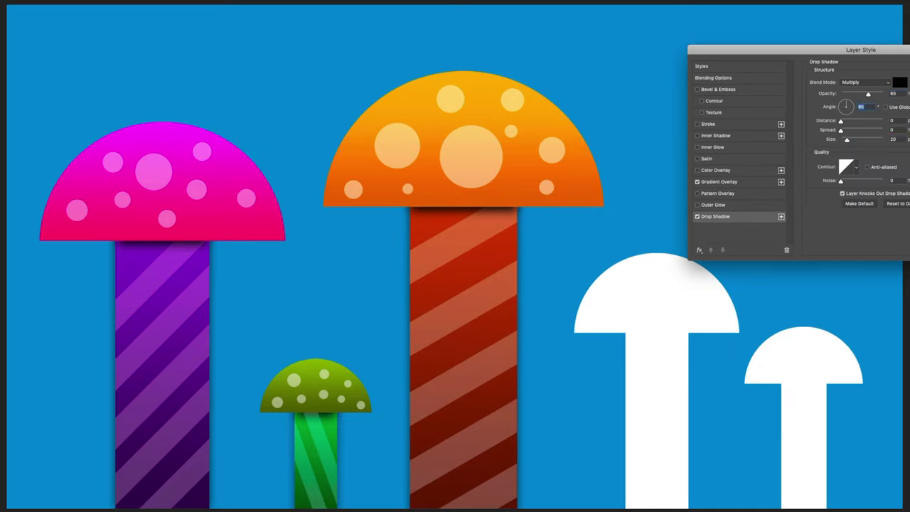
left_click(719, 182)
left_click(864, 107)
left_click(653, 296)
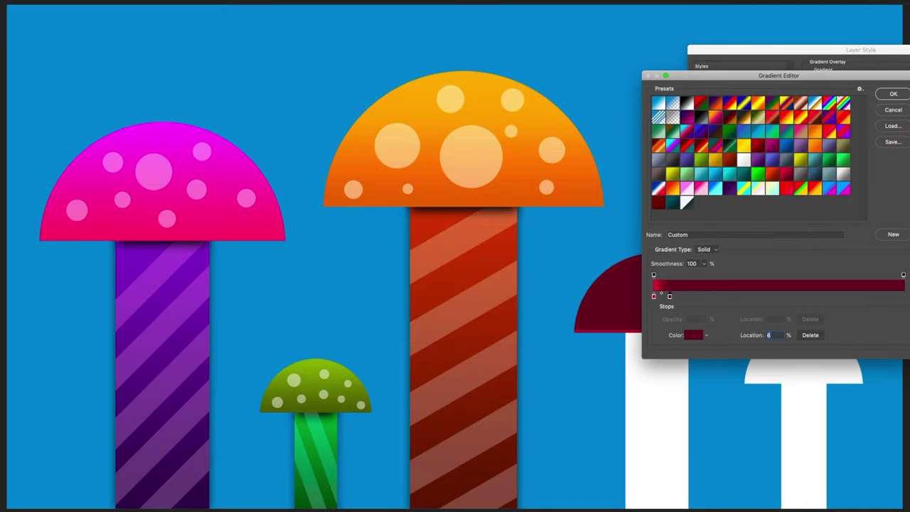
key("Return")
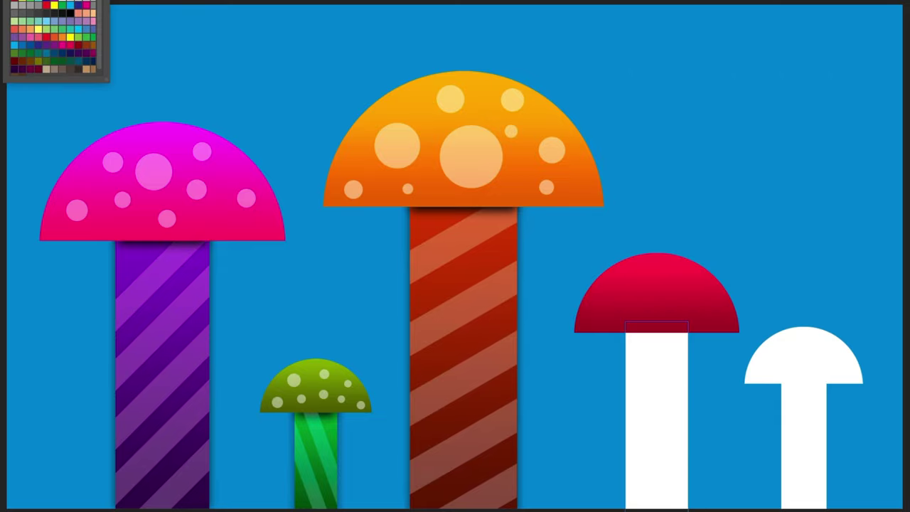
Box-blur the black bar under the cap into a shadow and apply a magenta stem gradient.
key("ctrl+t")
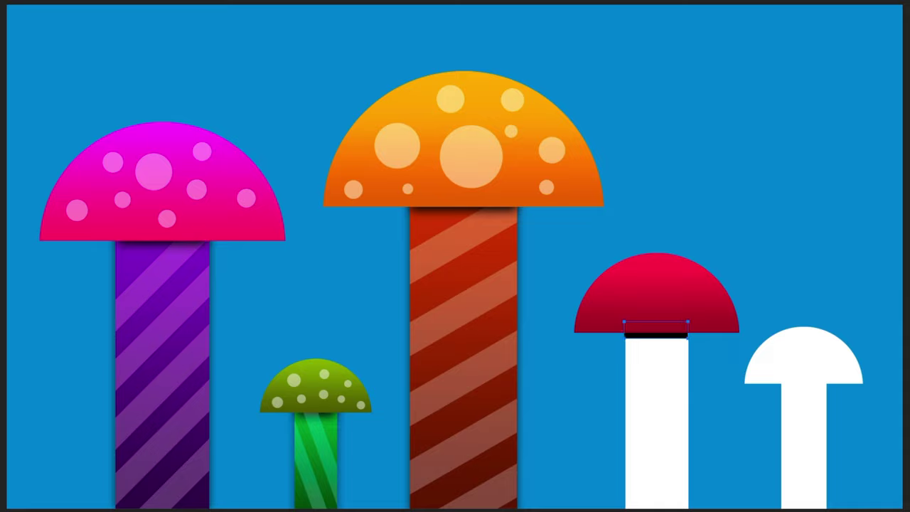
left_click(178, 1)
left_click(313, 48)
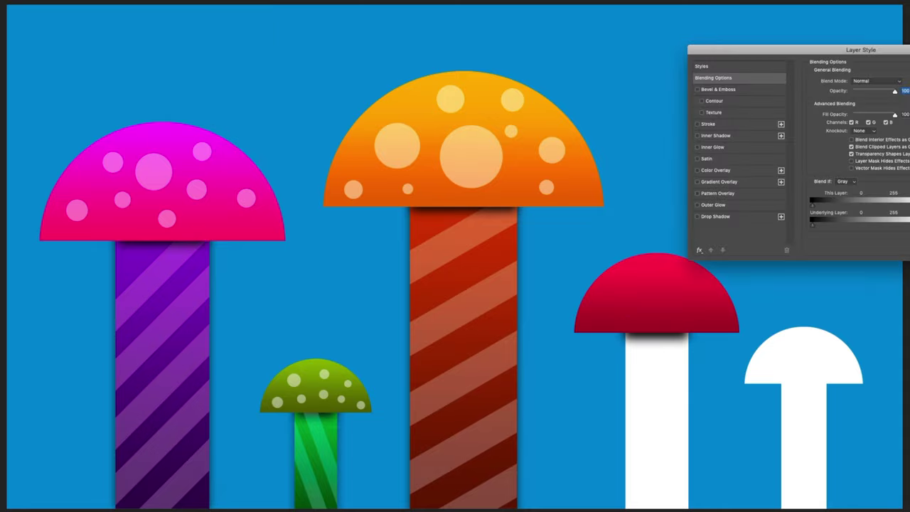
double_click(903, 297)
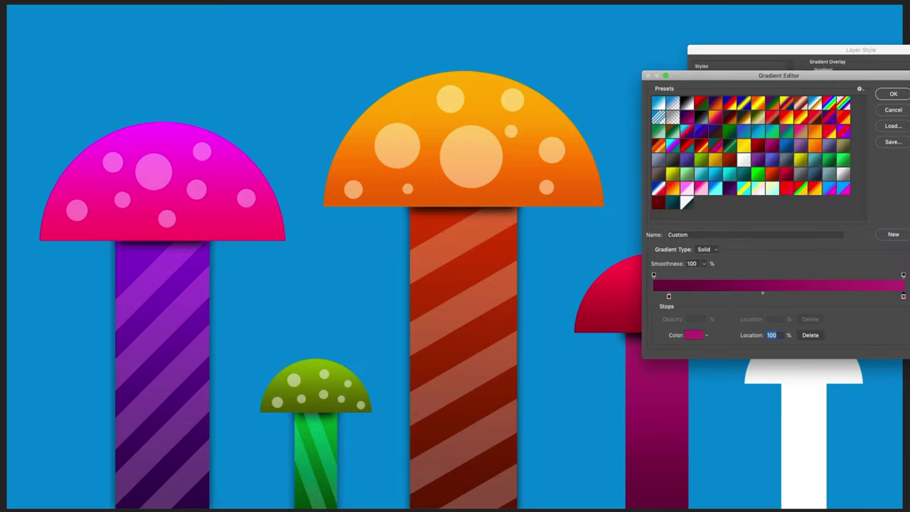
key("Return")
key("Return")
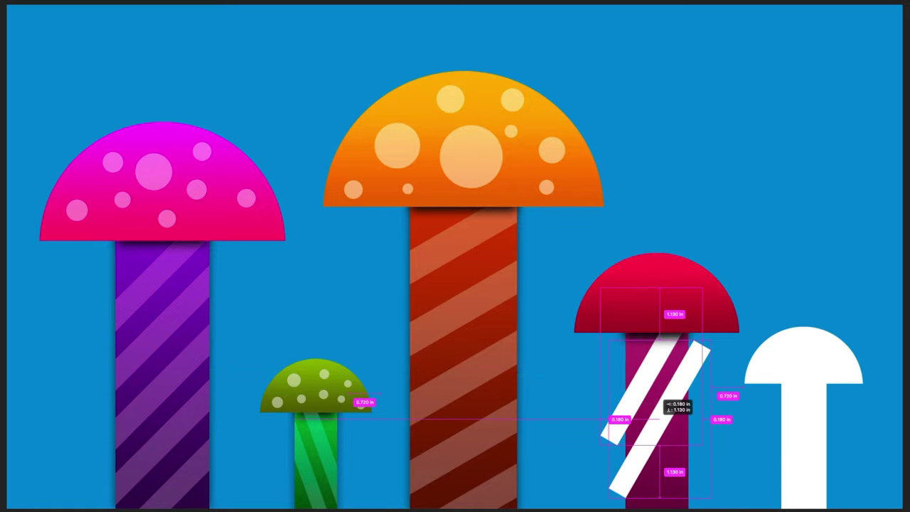
Place another stripe lower on the magenta stem and trim the overhang outside the stem.
left_click_drag(669, 401, 687, 459)
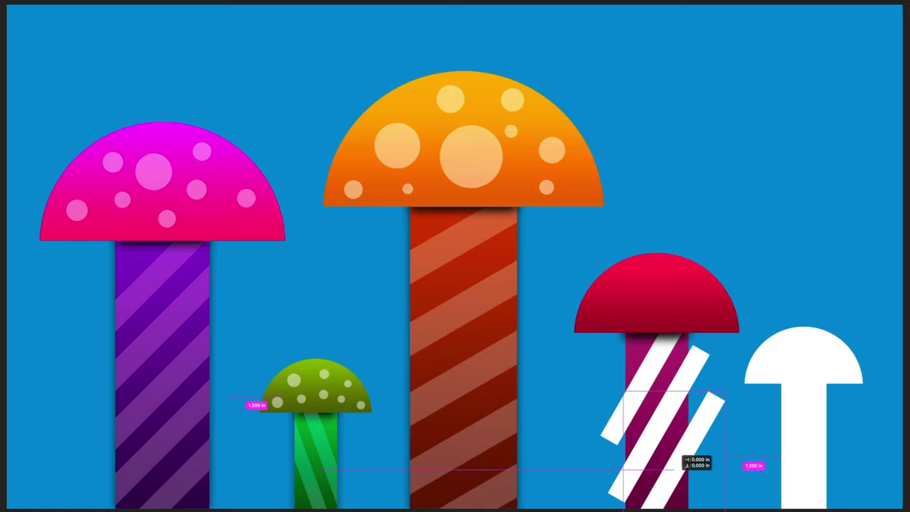
key("ctrl+shift+i")
key("Delete")
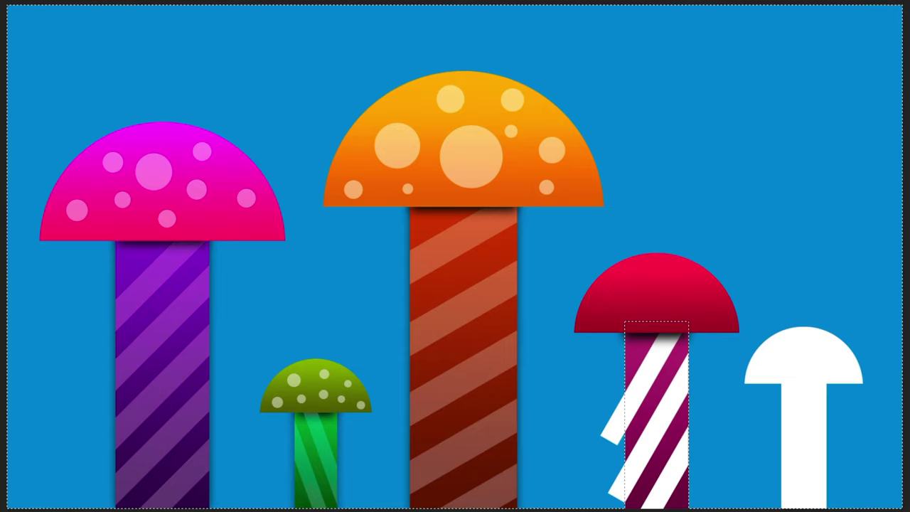
key("Delete")
key("ctrl+d")
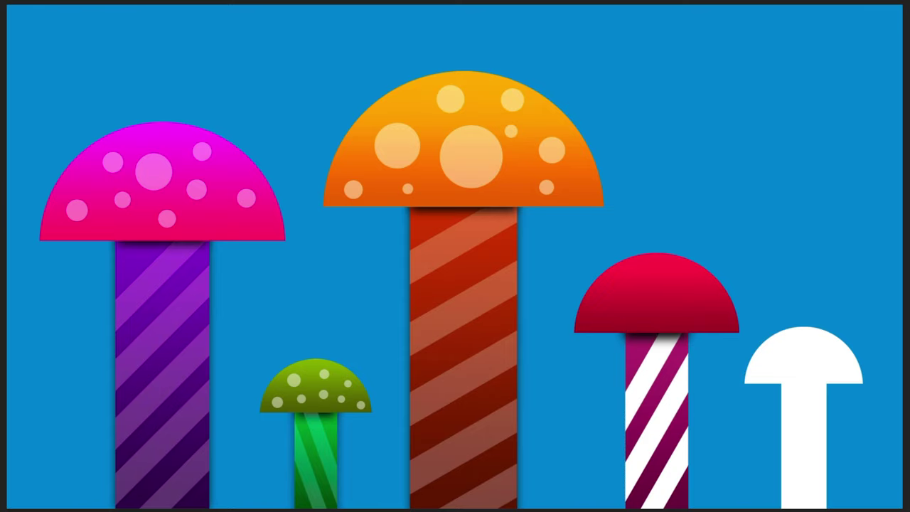
Set the stripes to 30% opacity and give them a soft drop shadow.
key("3")
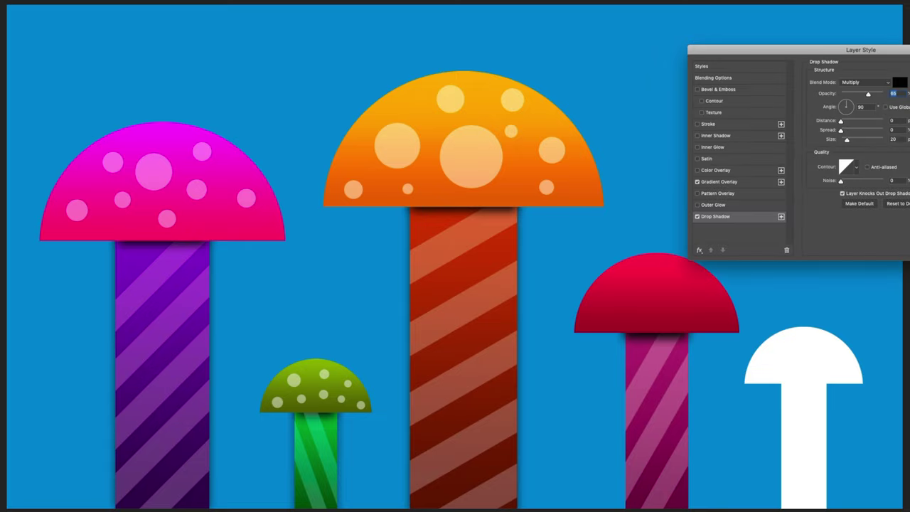
left_click(714, 217)
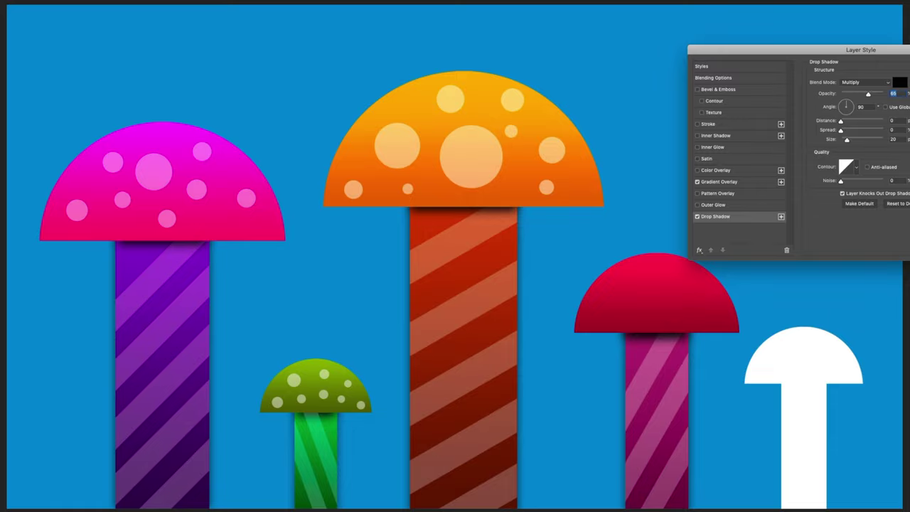
key("Return")
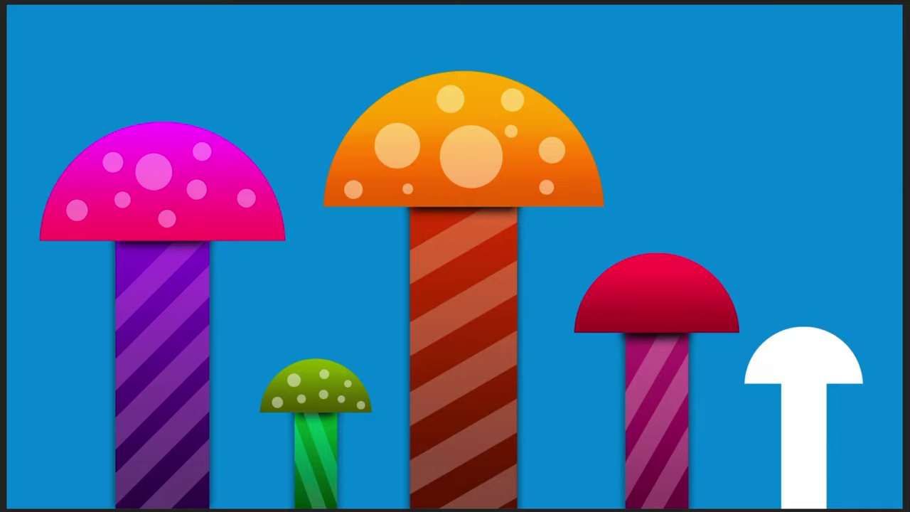
Draw five white spots of varying size across the red cap.
mouse_move(614, 285)
left_mouse_down()
mouse_move(647, 317)
mouse_move(602, 322)
left_mouse_up()
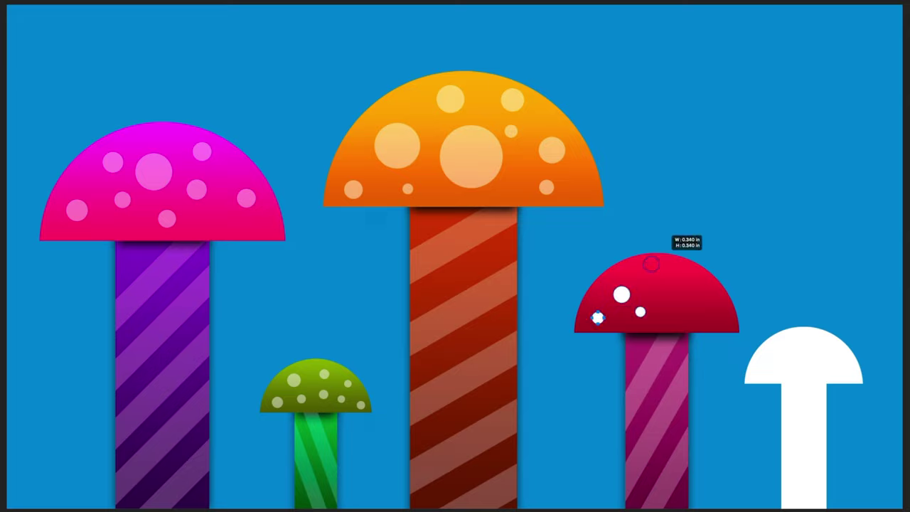
left_click_drag(659, 271, 660, 273)
mouse_move(660, 286)
left_mouse_down()
mouse_move(673, 301)
mouse_move(646, 289)
left_mouse_up()
left_click_drag(684, 274, 717, 319)
mouse_move(674, 308)
left_mouse_down()
mouse_move(688, 323)
mouse_move(707, 314)
left_mouse_up()
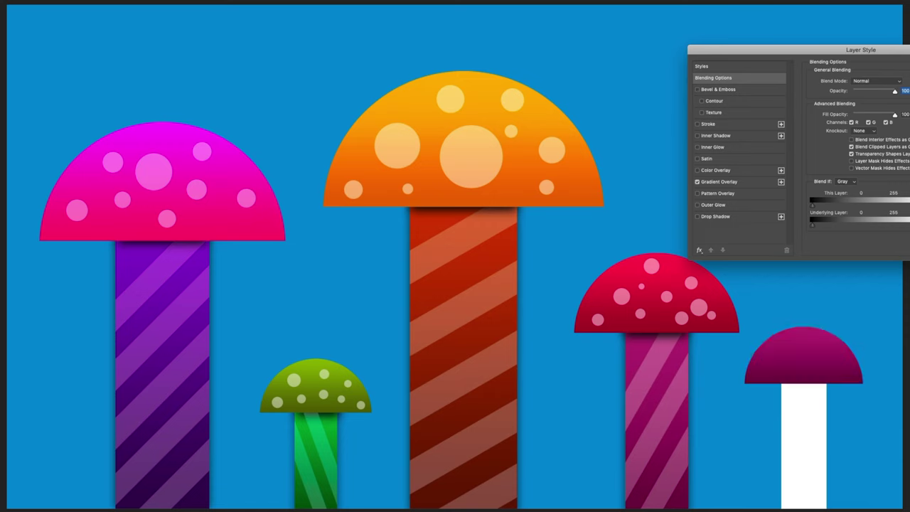
Replace the small cap's purple with a gradient overlay running from dark blue to bright blue.
left_click(716, 173)
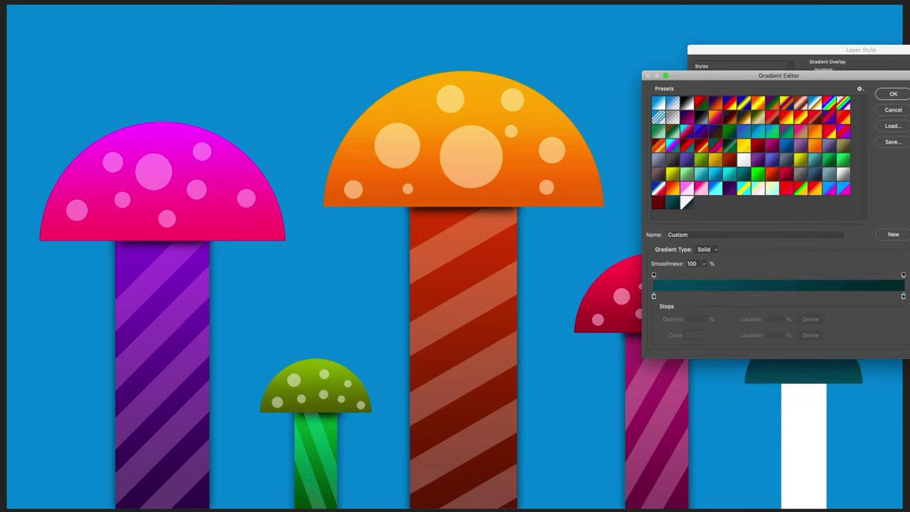
left_click(653, 295)
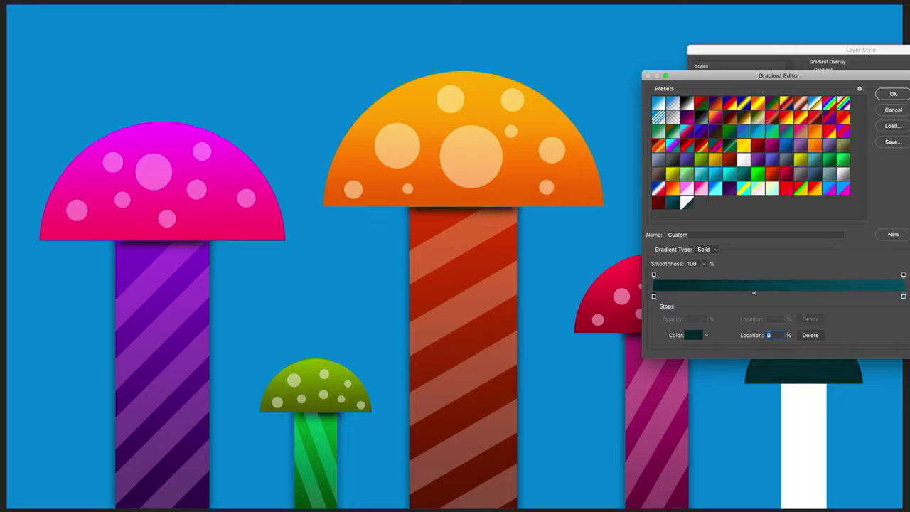
left_click(694, 335)
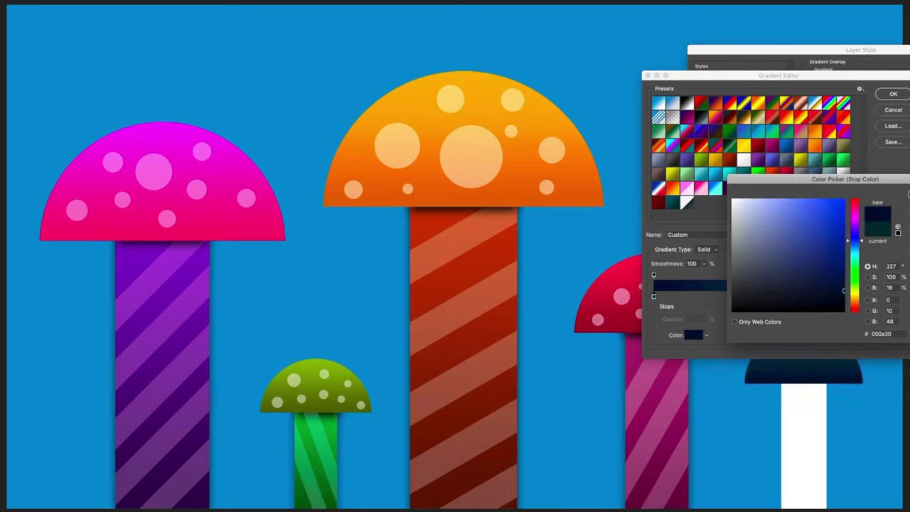
left_click(836, 246)
key("Return")
left_click(693, 335)
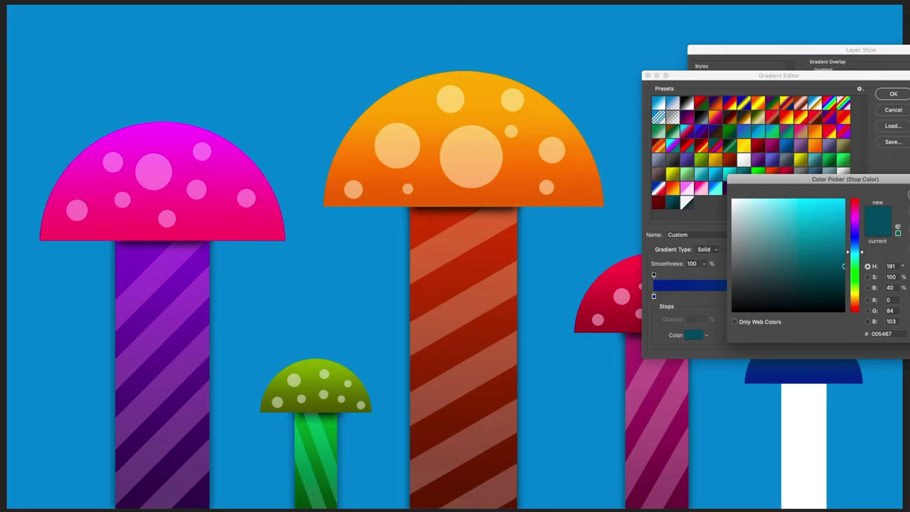
left_click(855, 242)
key("Return")
key("Return")
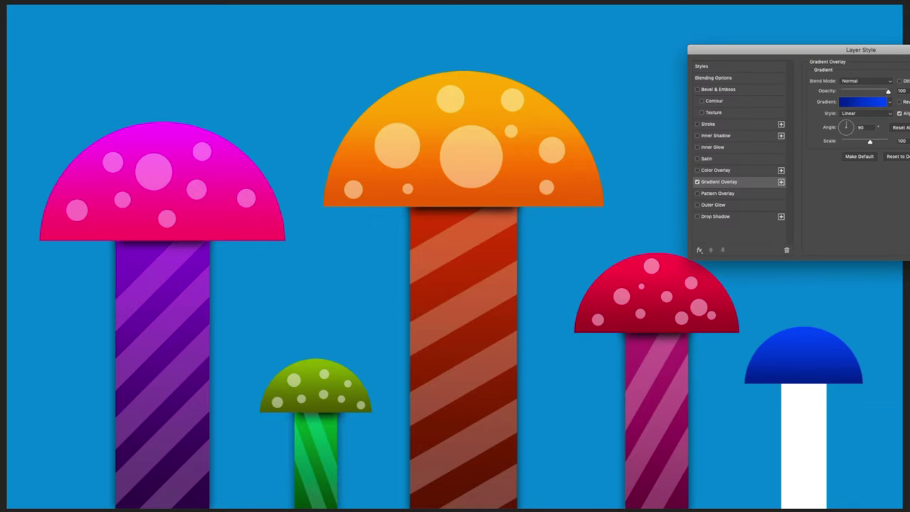
key("Return")
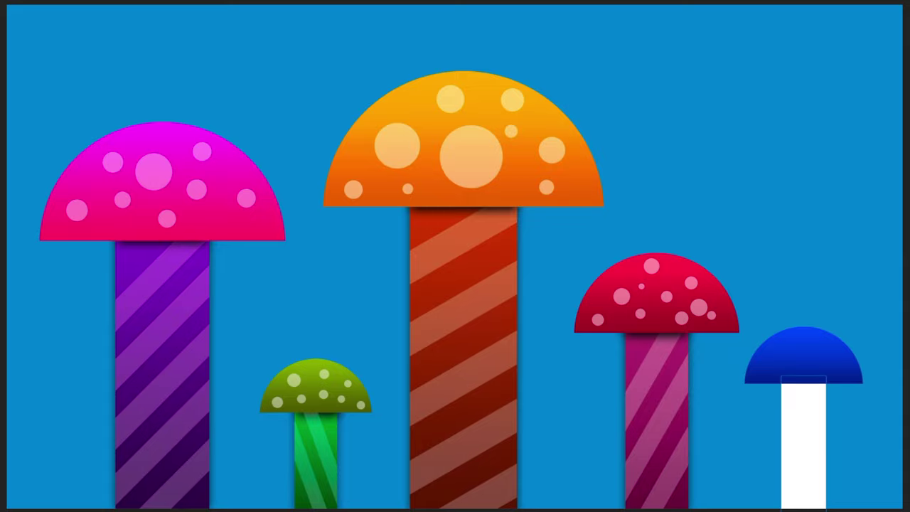
Draw a black bar atop the small white stem and blur it into a soft shadow.
left_click_drag(781, 382, 827, 392)
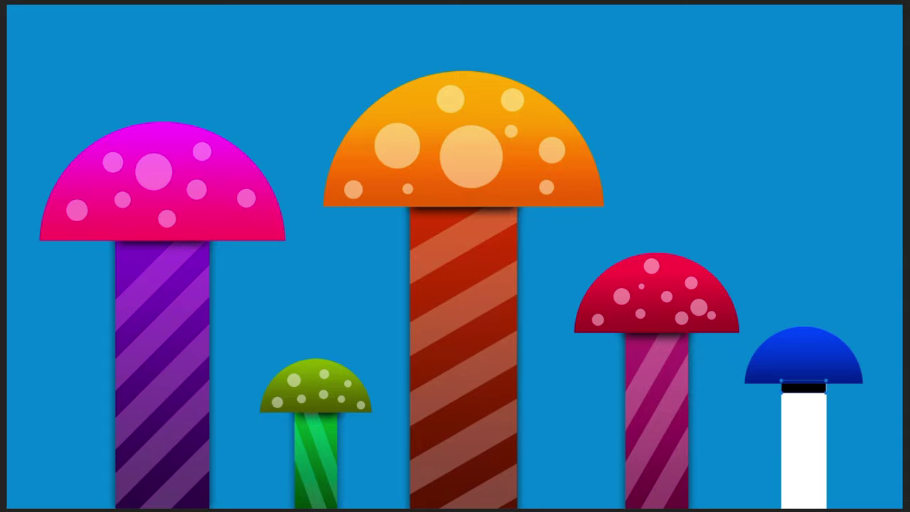
left_click(182, 2)
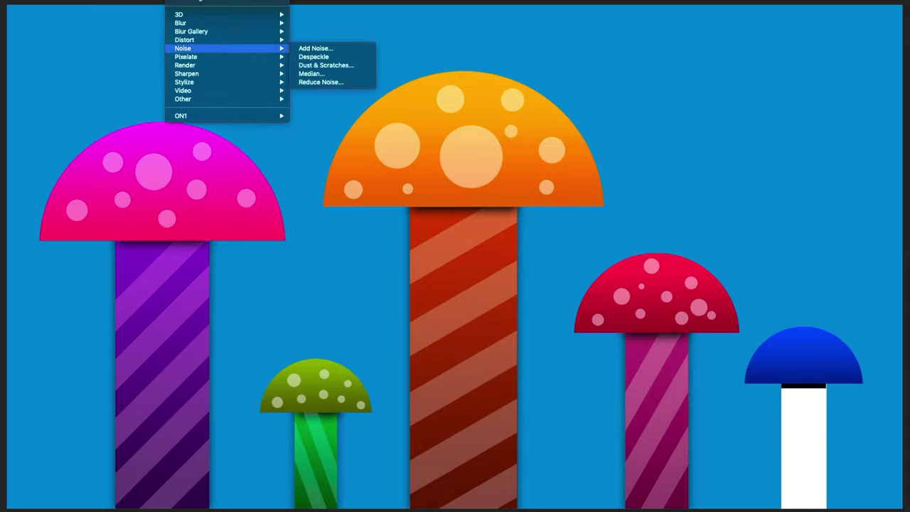
left_click(313, 32)
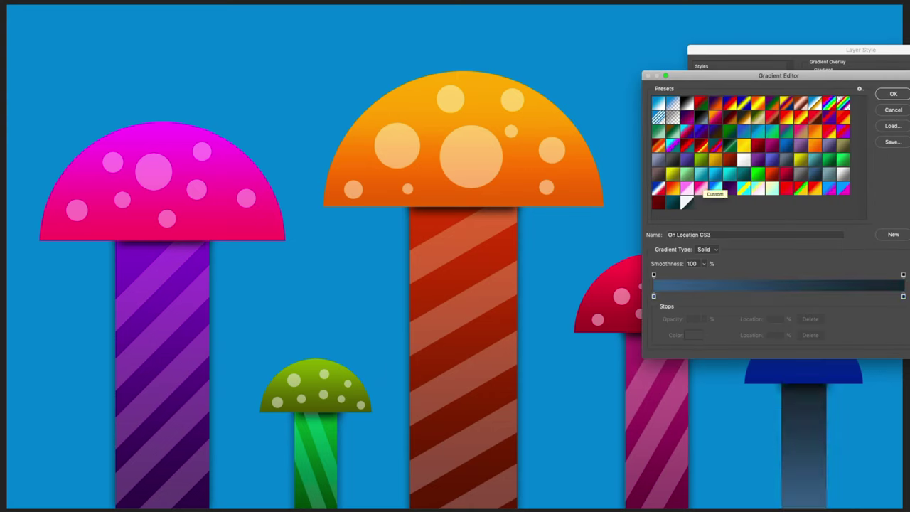
Apply a preset gradient overlay to the stem and set one stop to teal.
left_click(687, 132)
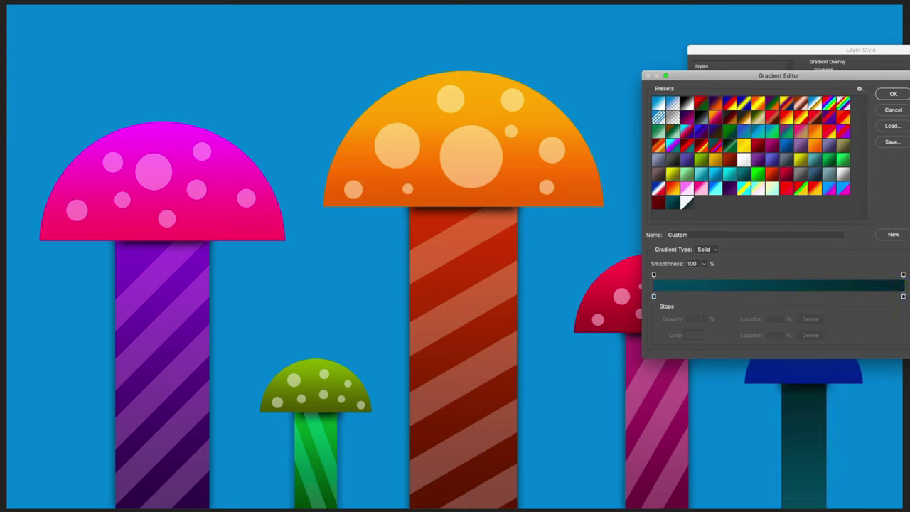
left_click(654, 296)
left_click(693, 335)
type("010241")
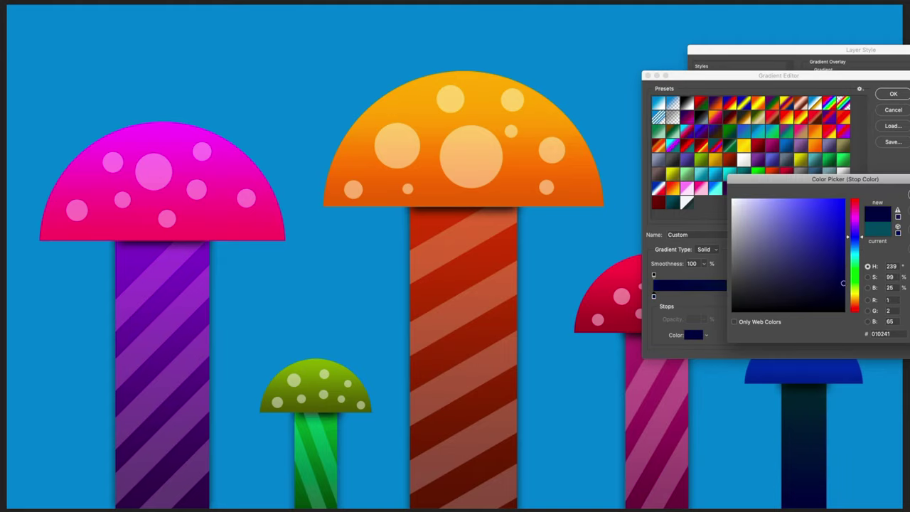
key("Return")
left_click(694, 335)
left_click(818, 213)
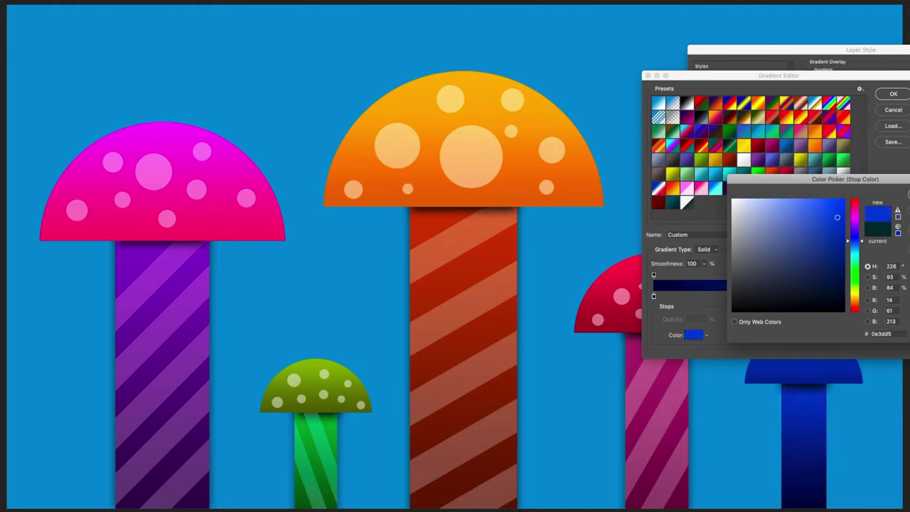
key("Return")
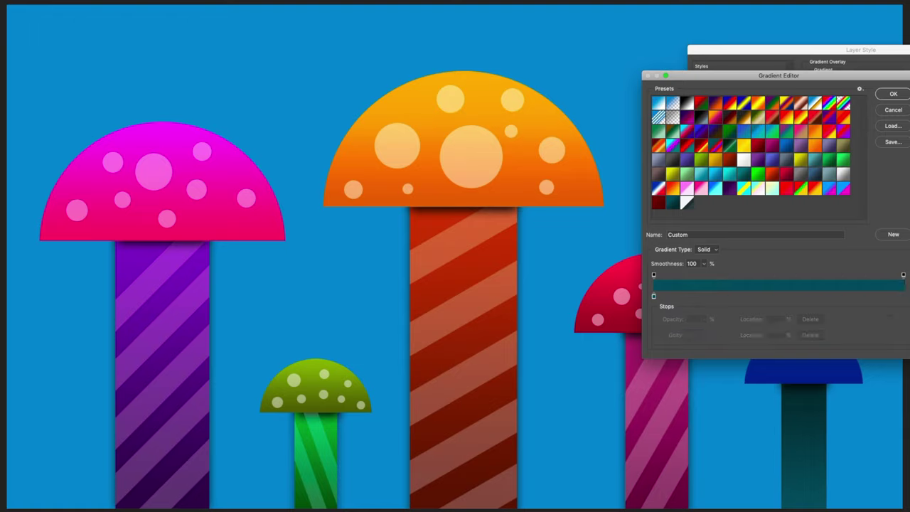
Set the other gradient stop to bright blue 034df5 and apply the stem's layer style.
left_click(654, 295)
left_click(693, 335)
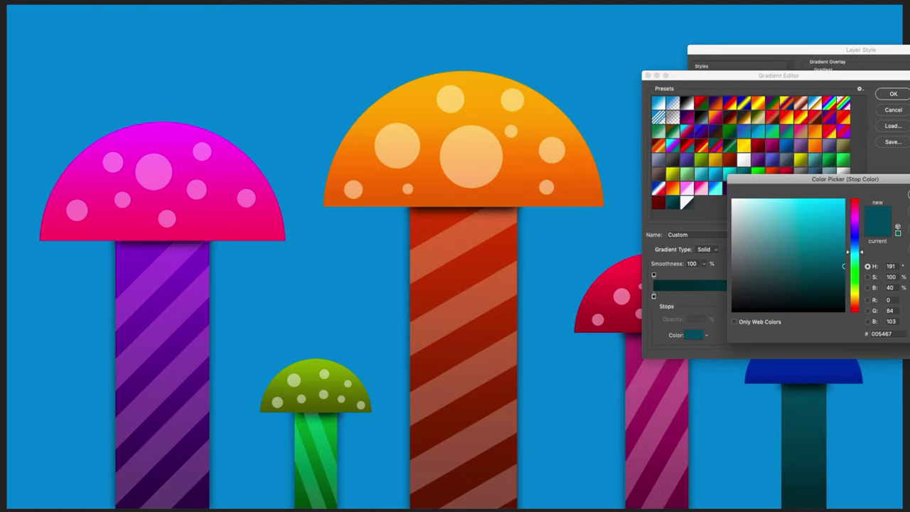
key("Return")
left_click(693, 335)
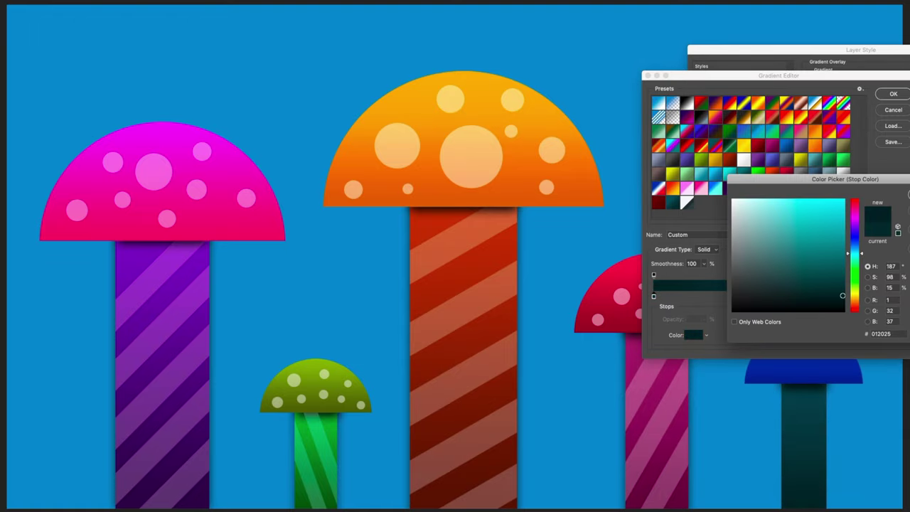
key("Return")
key("Return")
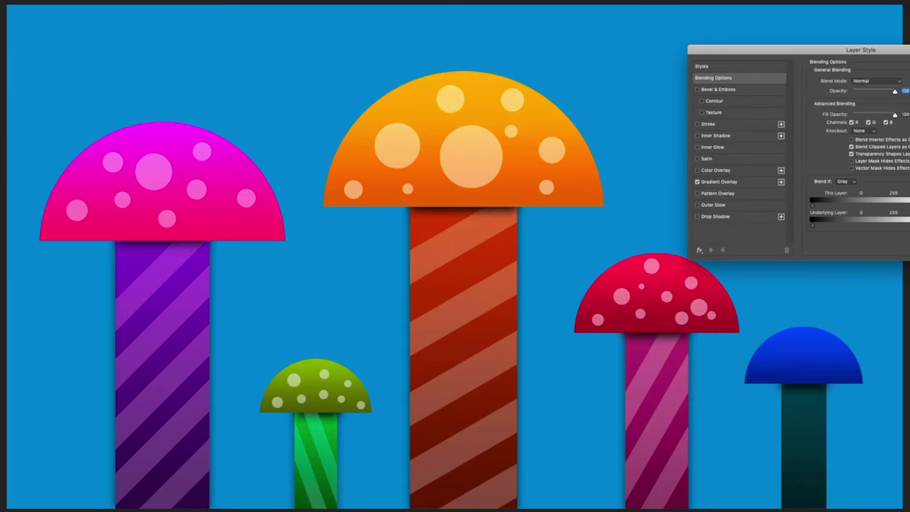
left_click(694, 335)
type("034df5")
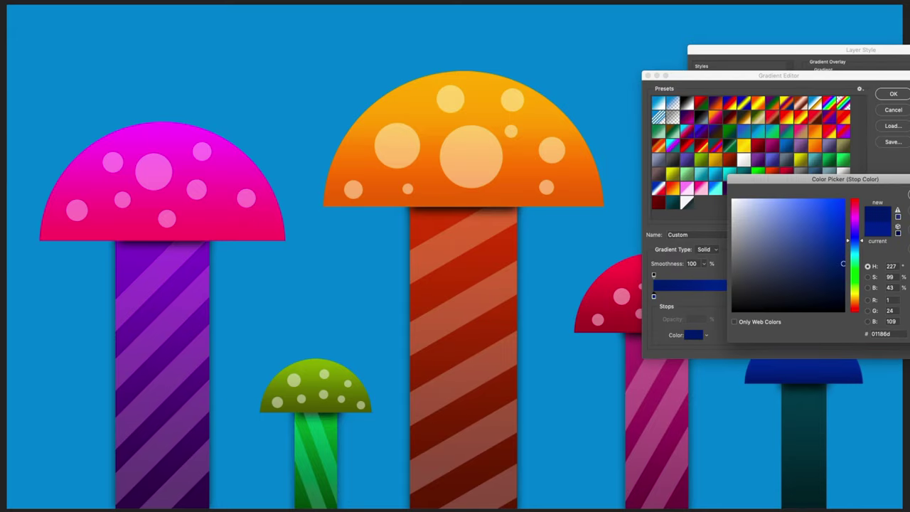
key("Return")
left_click(693, 335)
key("Return")
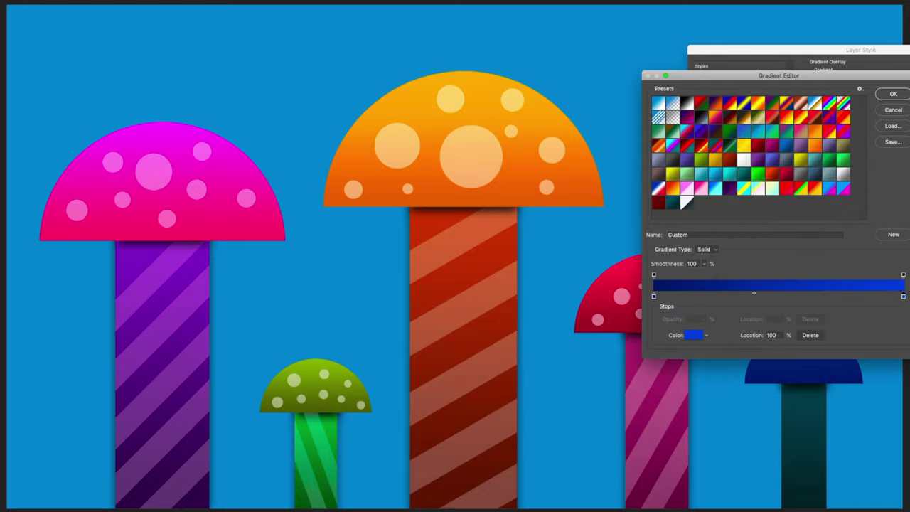
key("Return")
key("Return")
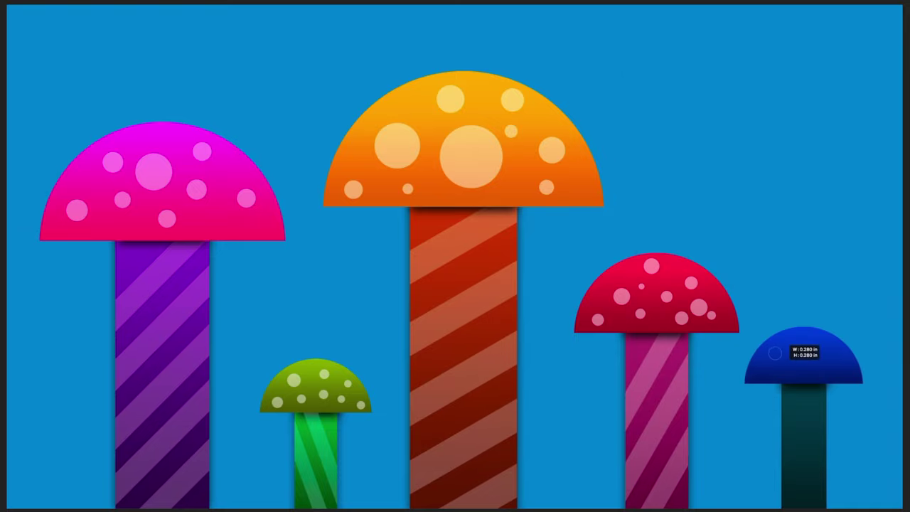
Dot eight small white circles across the blue cap and lower their opacity to 50%.
left_click(776, 353)
left_click(815, 348)
left_click(791, 368)
left_click(757, 374)
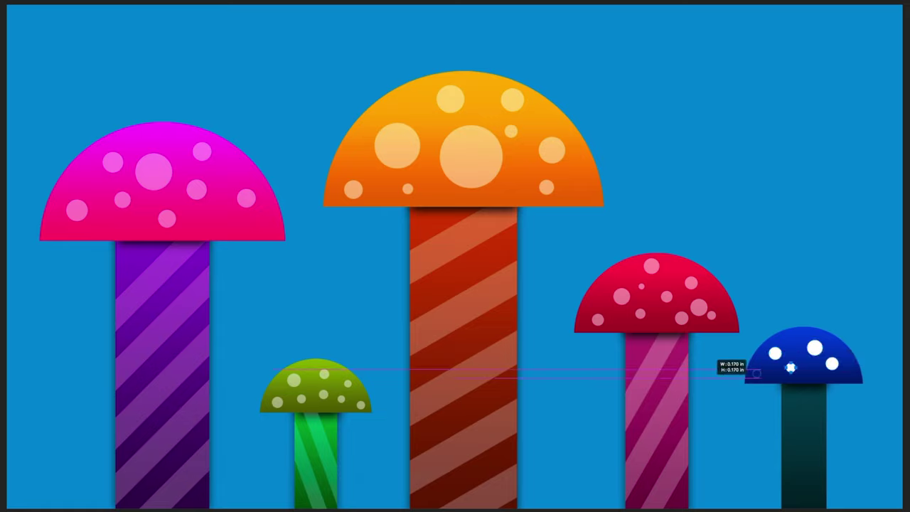
left_click(849, 373)
left_click(774, 372)
left_click(807, 364)
left_click(795, 339)
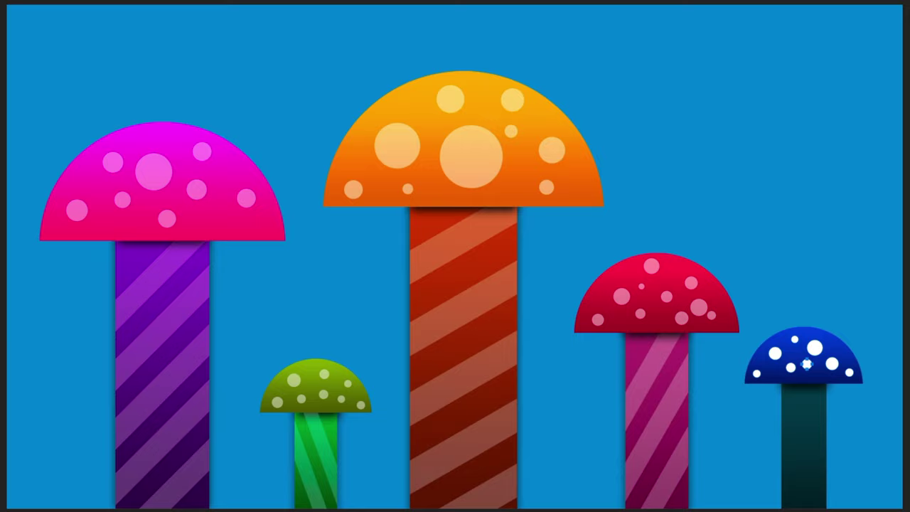
key("5")
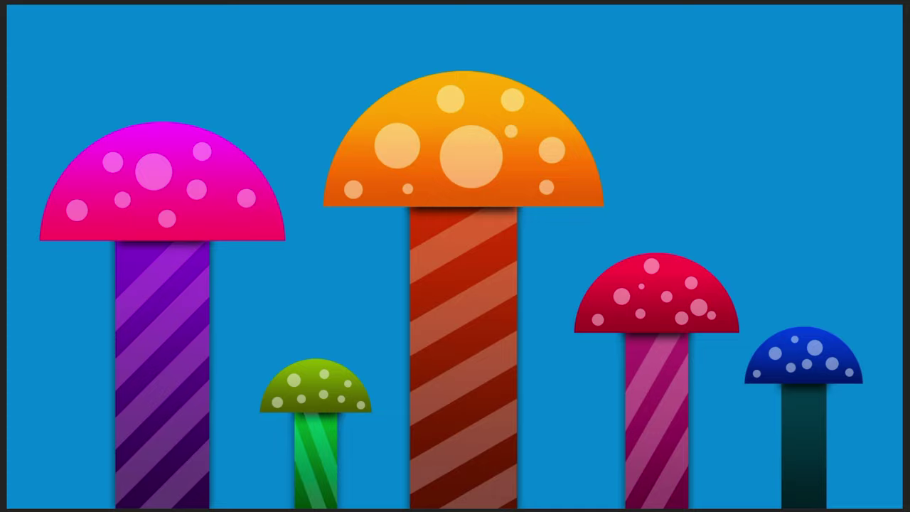
Draw a tilted white stripe, move it onto the teal stem, and space the three stripes evenly.
left_click_drag(698, 62, 837, 87)
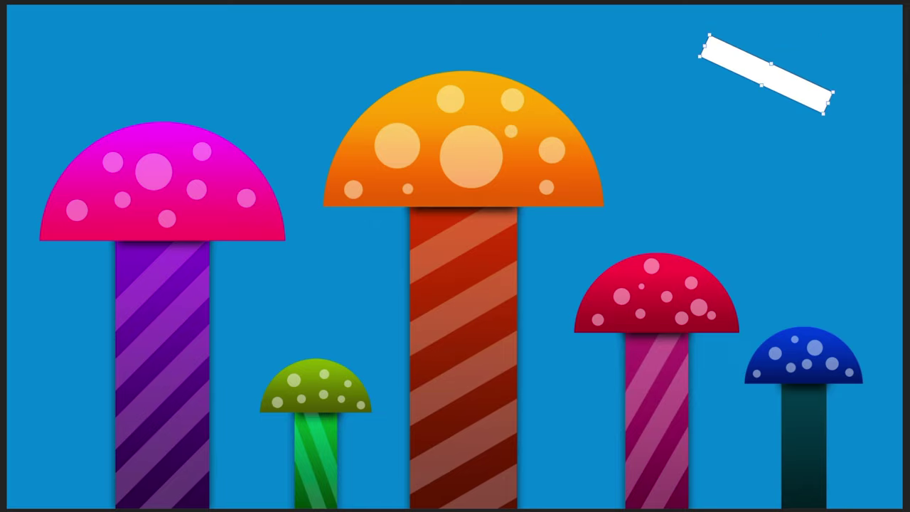
left_click_drag(766, 73, 809, 409)
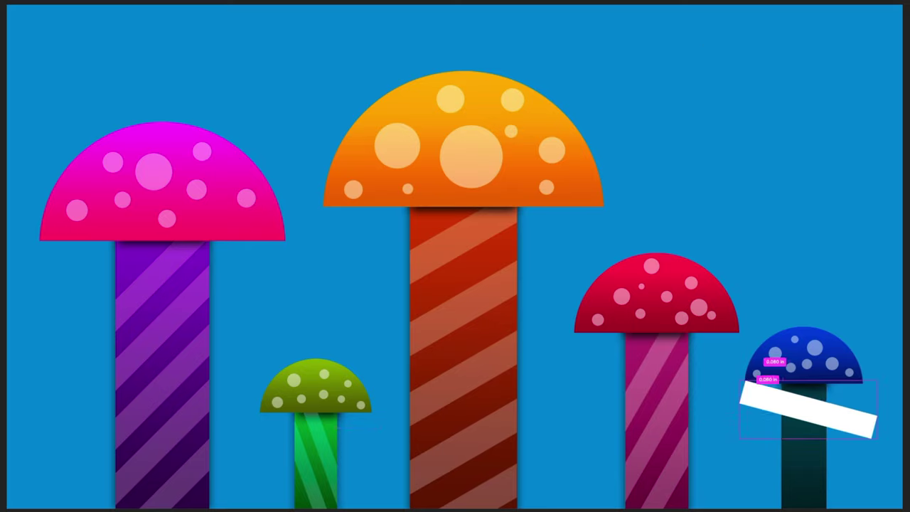
mouse_move(809, 409)
left_mouse_down()
mouse_move(818, 387)
mouse_move(818, 428)
left_mouse_up()
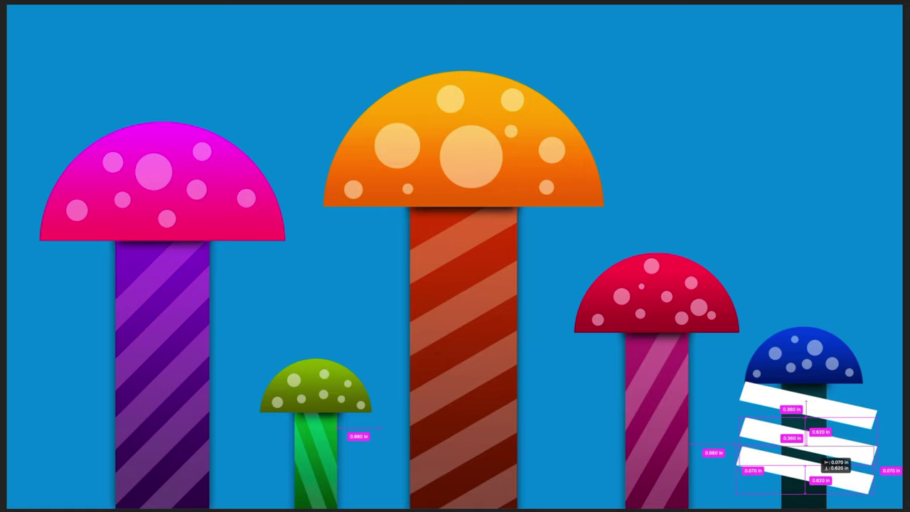
left_click_drag(809, 436, 808, 441)
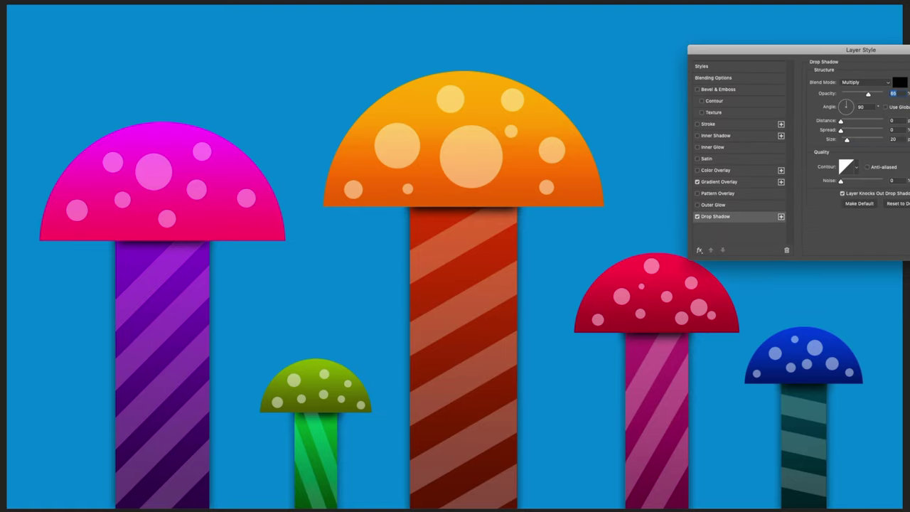
Give the first cap a drop shadow (opacity 50, distance 10, size 10) and an outer glow of 25.
key("Return")
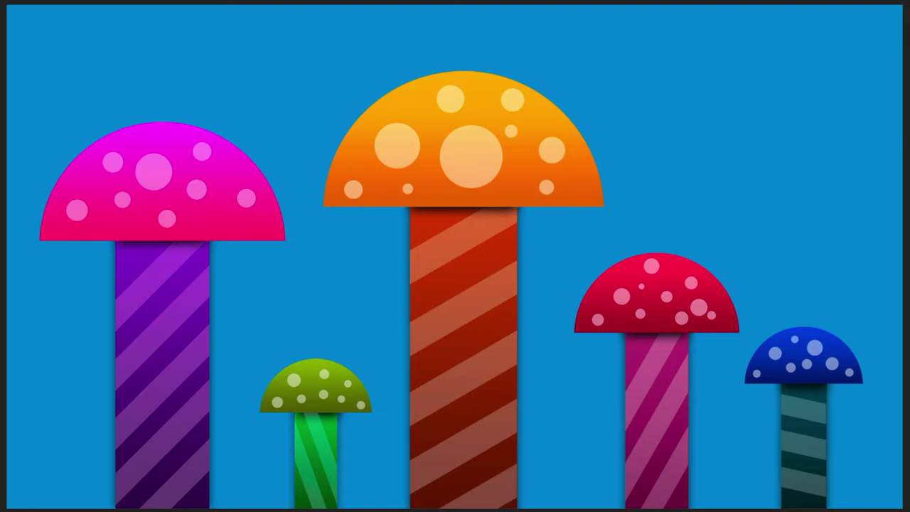
left_click(715, 216)
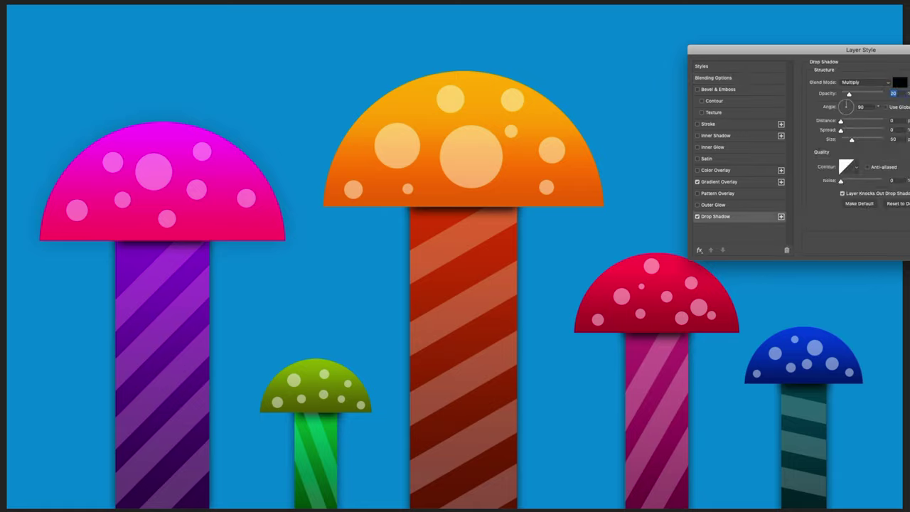
left_click_drag(841, 121, 852, 121)
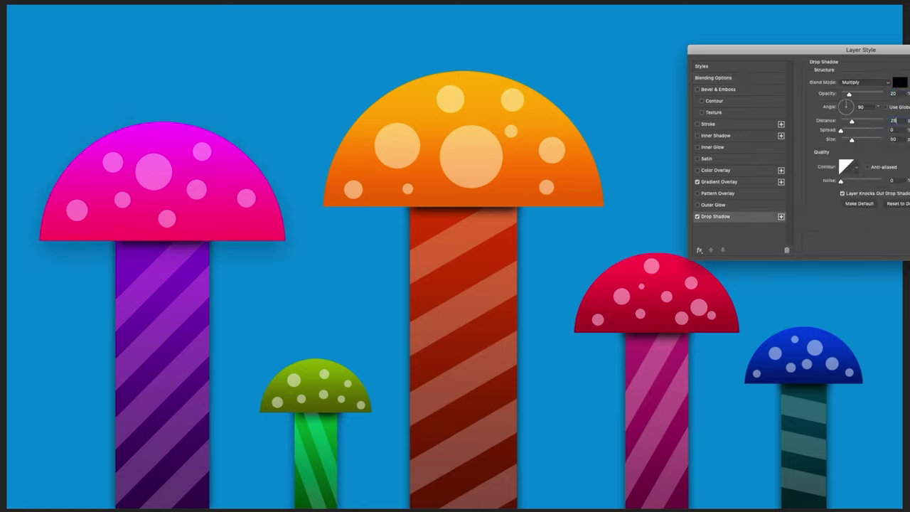
type("50")
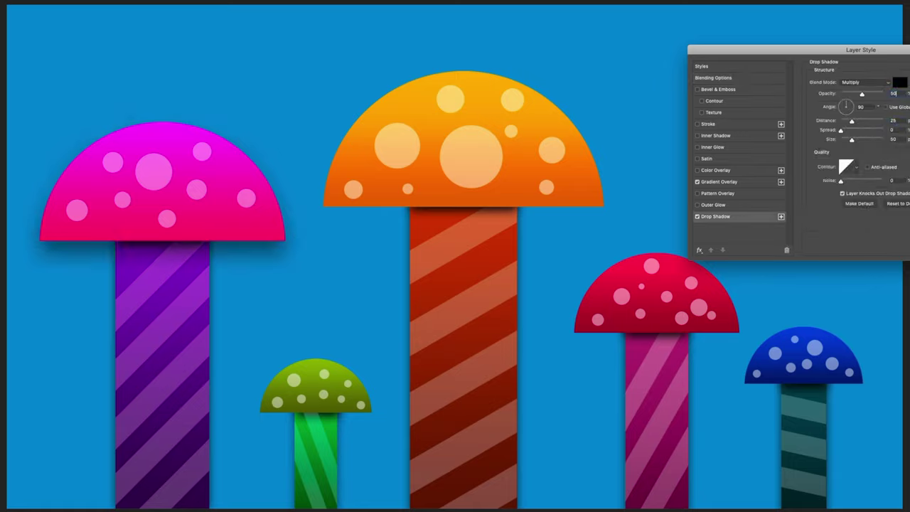
key("Tab")
key("Tab")
type("10")
key("Tab")
key("Tab")
type("10")
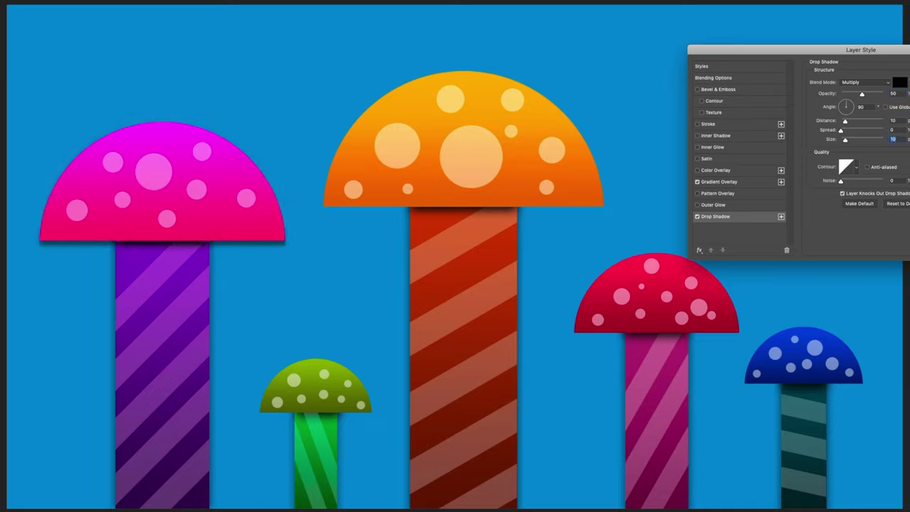
left_click(698, 204)
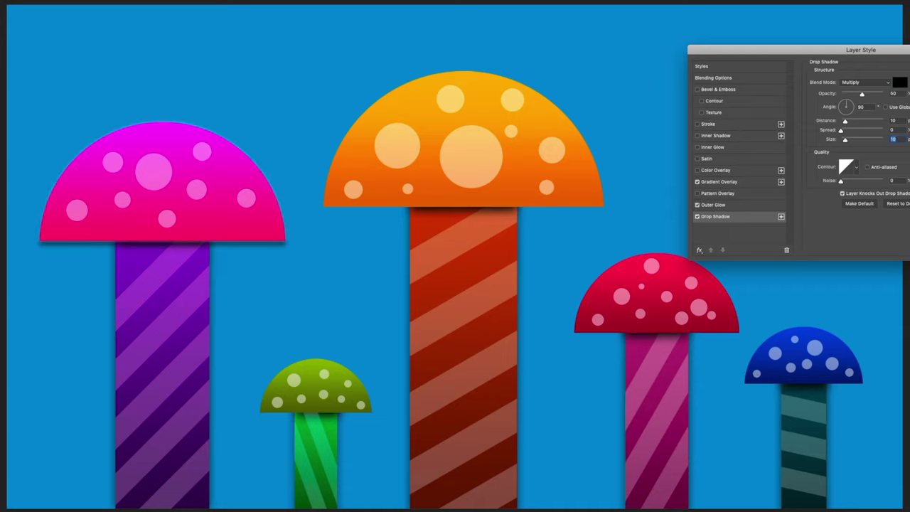
left_click(714, 204)
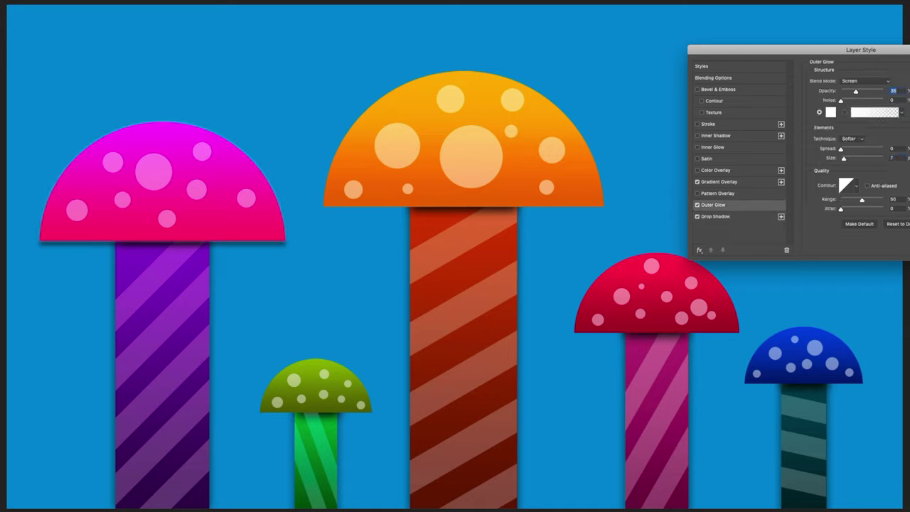
type("25")
left_click(856, 186)
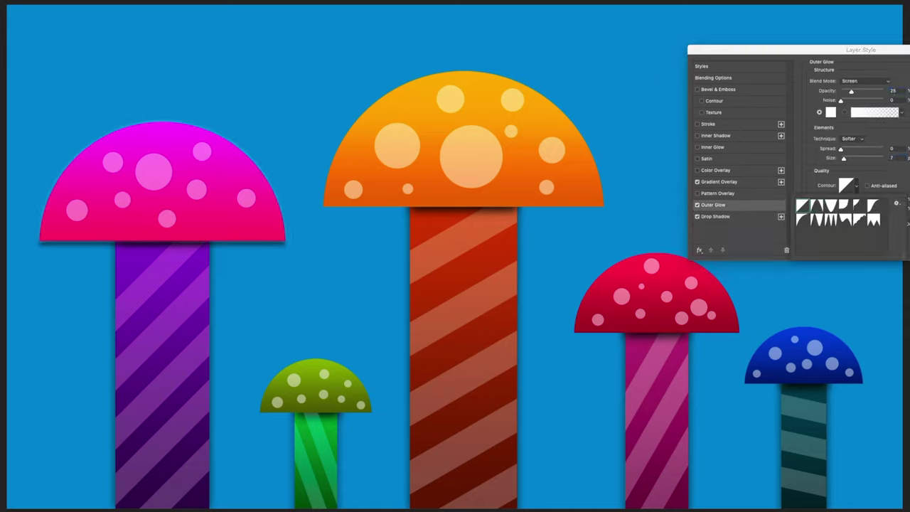
key("Return")
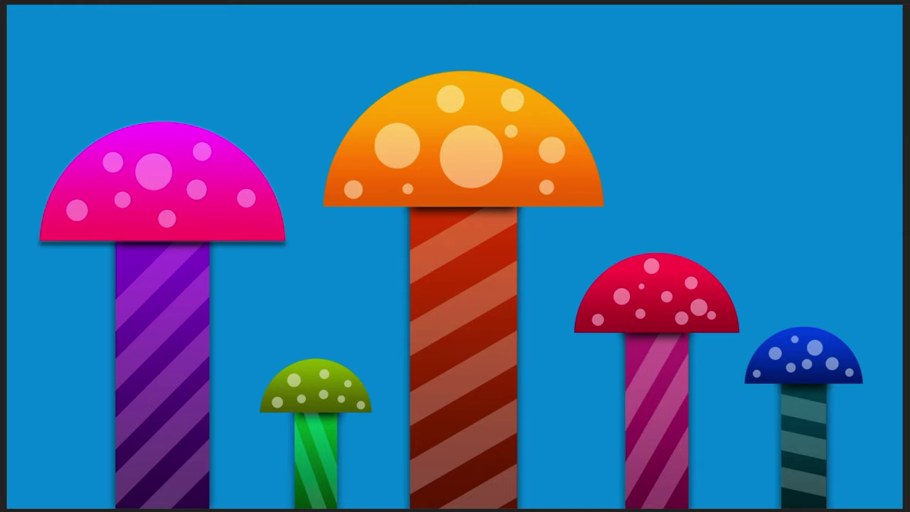
Add a drop shadow of 5 and an outer glow of 15 to the next cap.
left_click(715, 216)
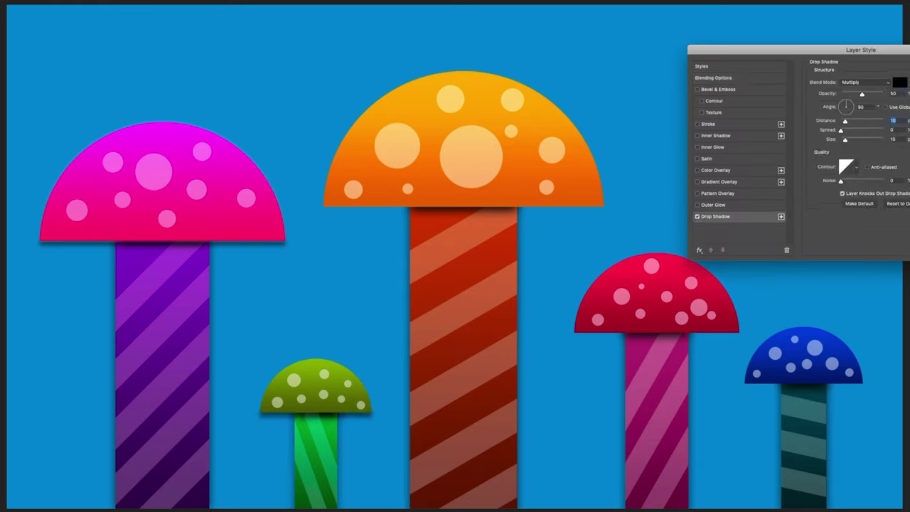
type("5")
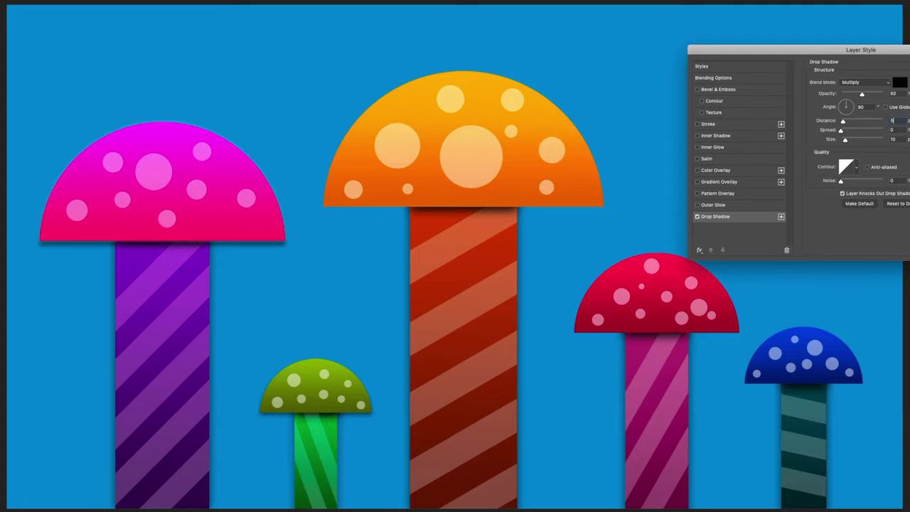
left_click(713, 205)
type("15")
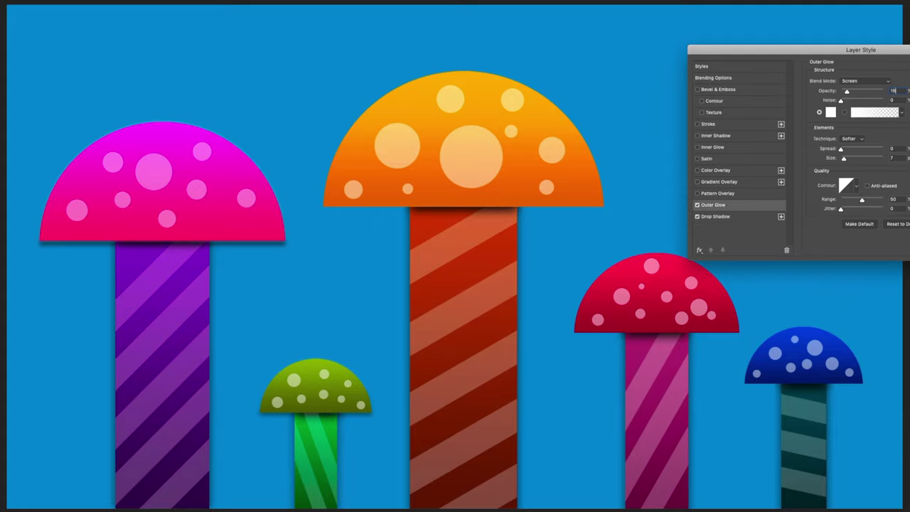
key("Return")
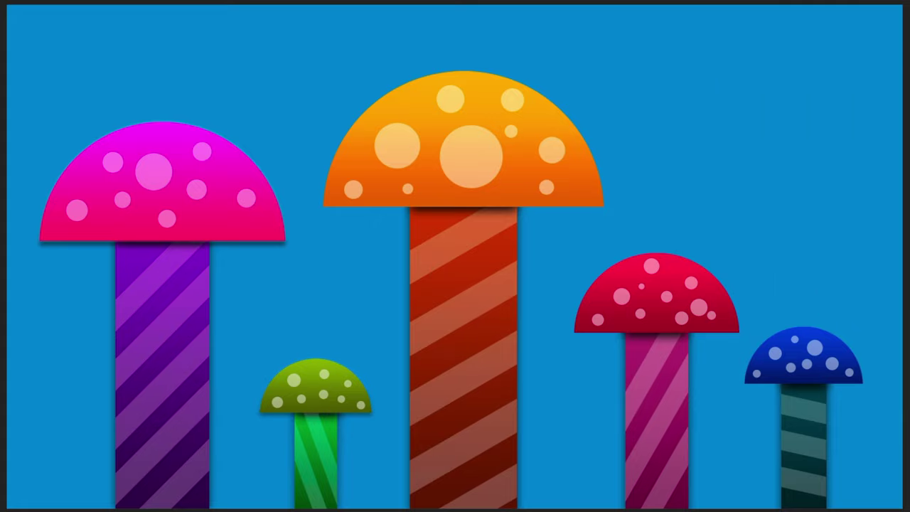
Try a bevel on the orange cap, then discard it to keep the cap unbevelled.
left_click(718, 89)
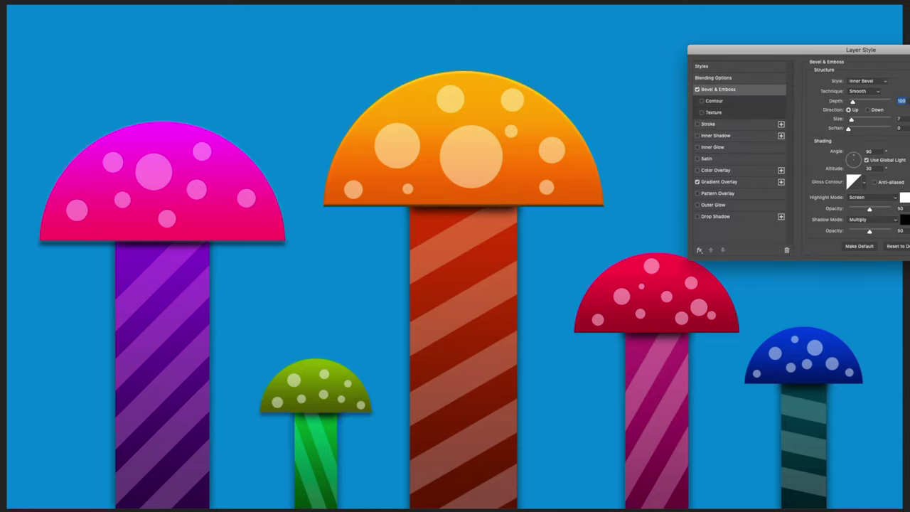
left_click(698, 89)
left_click(697, 89)
left_click(698, 89)
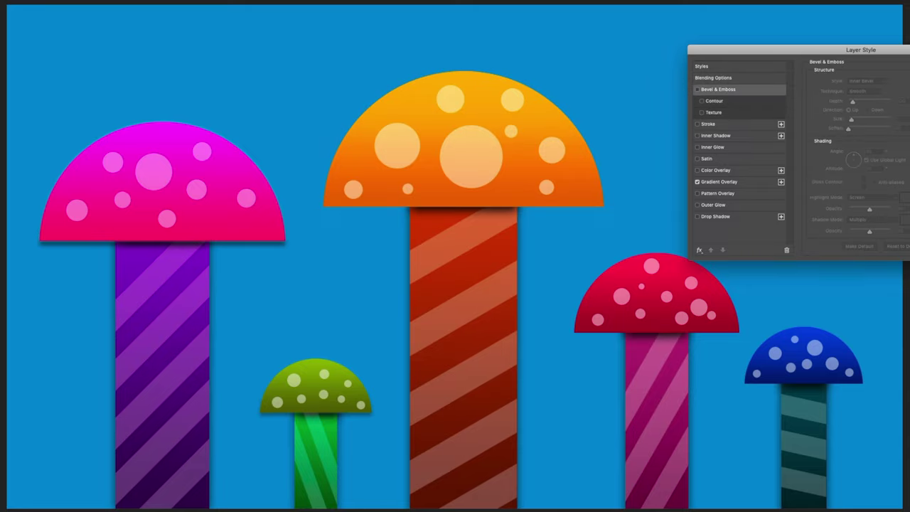
key("Escape")
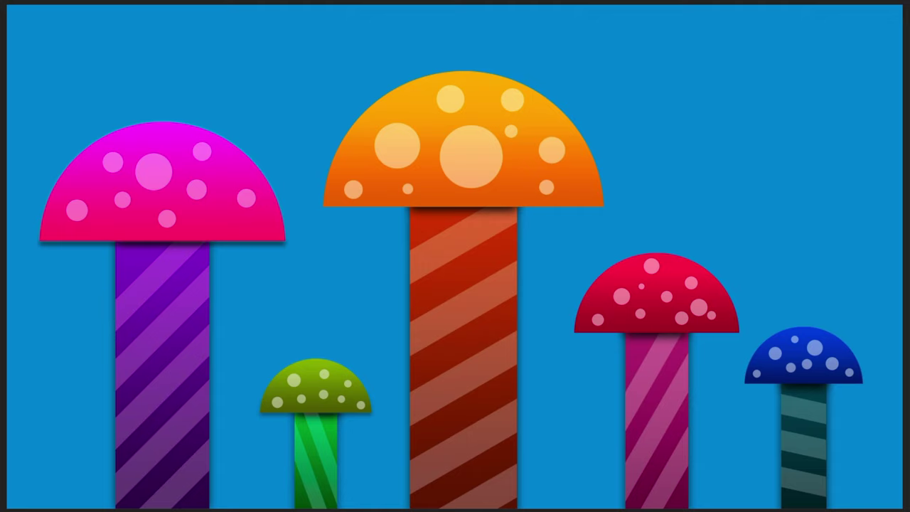
Soften the cap's drop shadow to opacity 25, distance 10, and commit its shadow and glow.
left_click(698, 216)
left_click(716, 216)
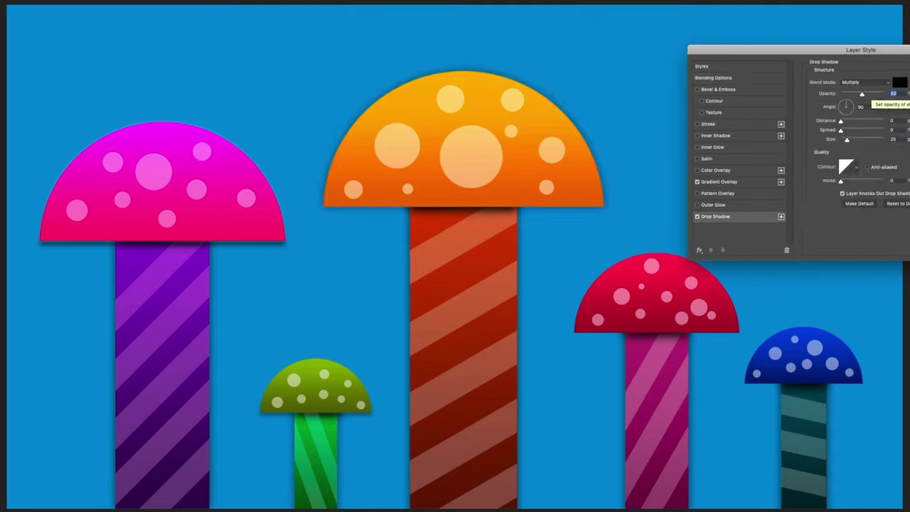
type("25")
key("Tab")
key("Tab")
type("10")
key("Tab")
key("Tab")
type("10")
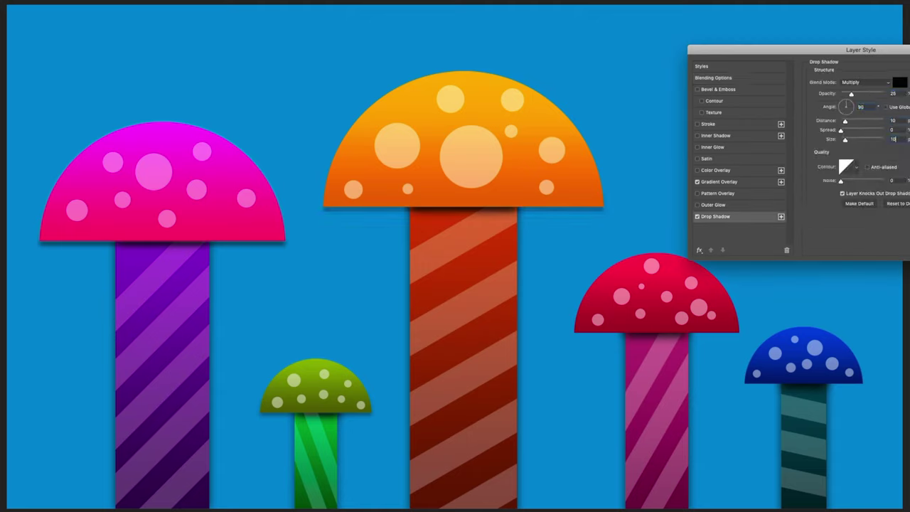
left_click(893, 93)
left_click(713, 205)
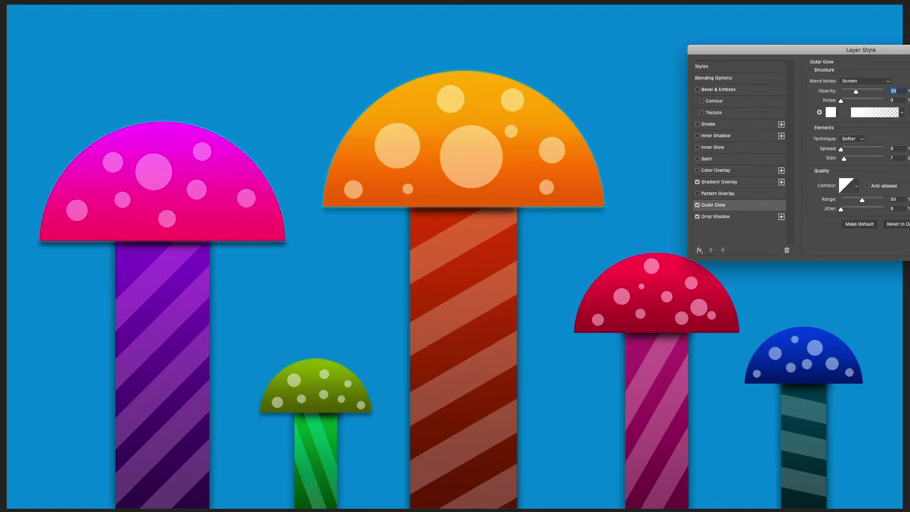
key("Return")
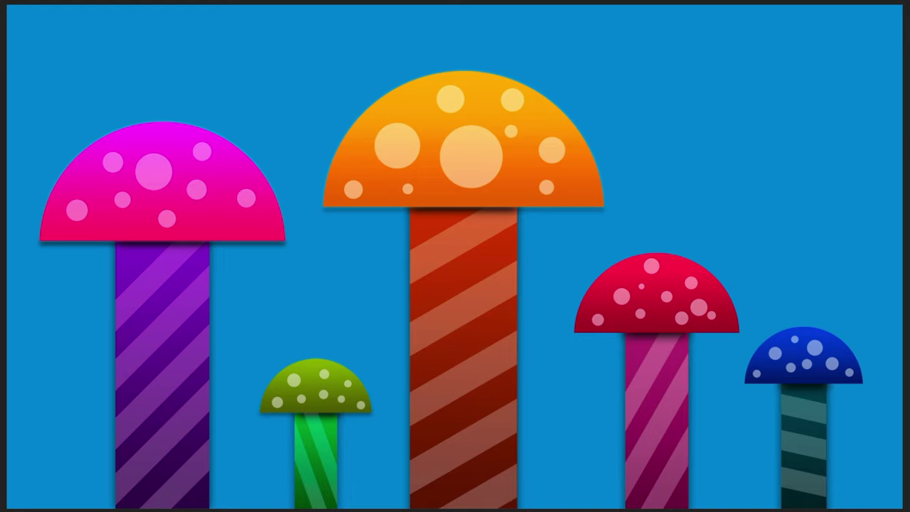
Lighten the red cap's drop shadow and outer glow to 25 opacity.
type("25")
left_click(893, 130)
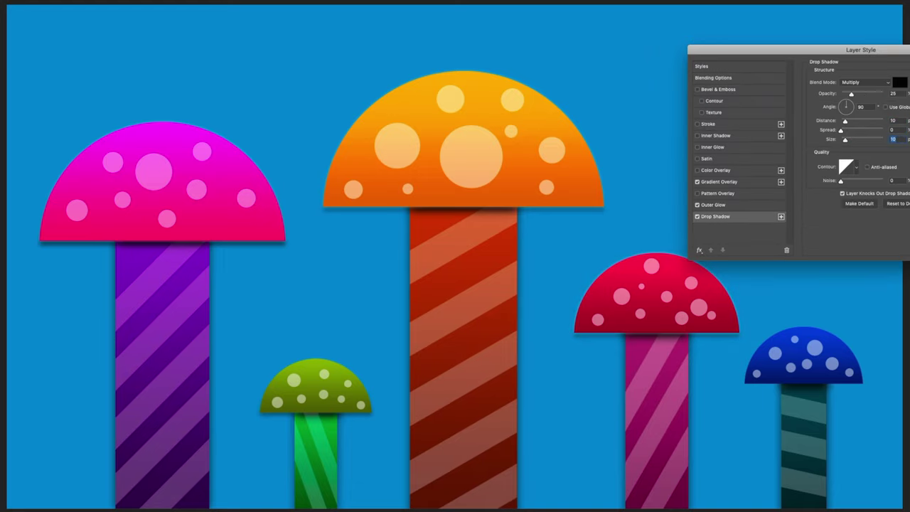
left_click(713, 205)
type("25")
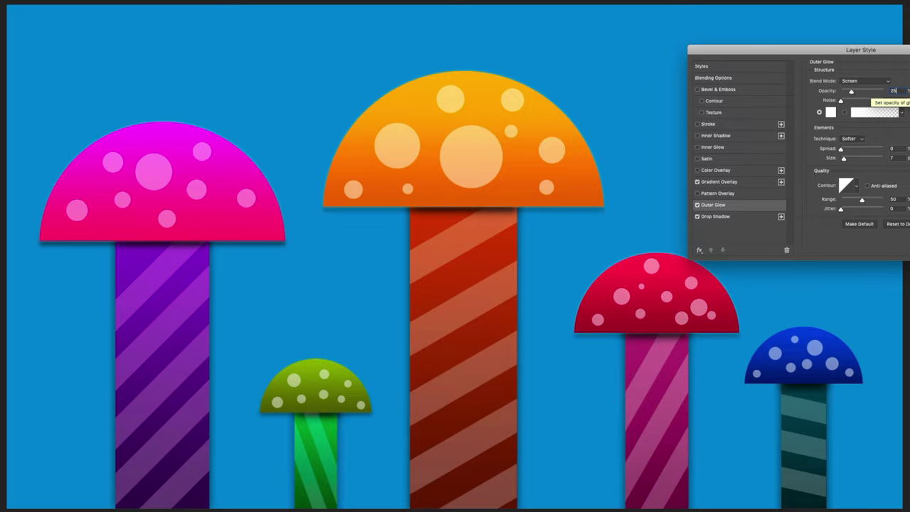
left_click(716, 216)
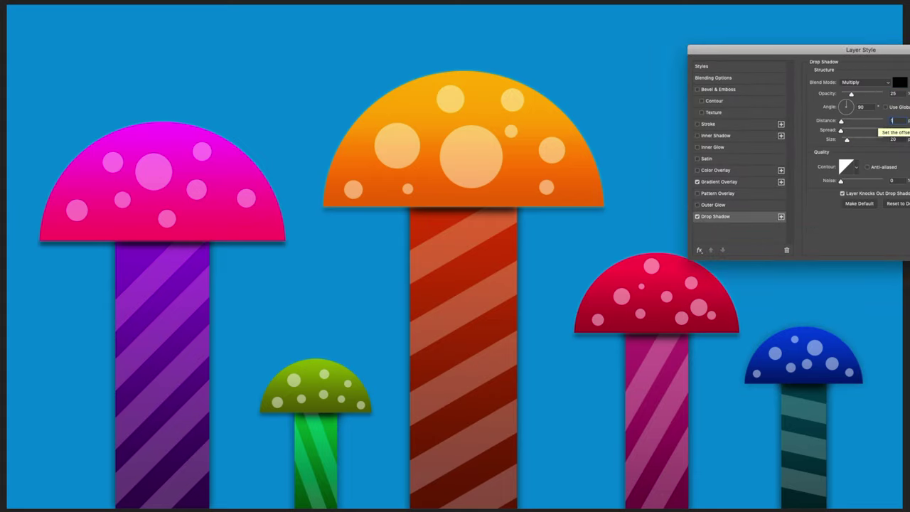
key("Return")
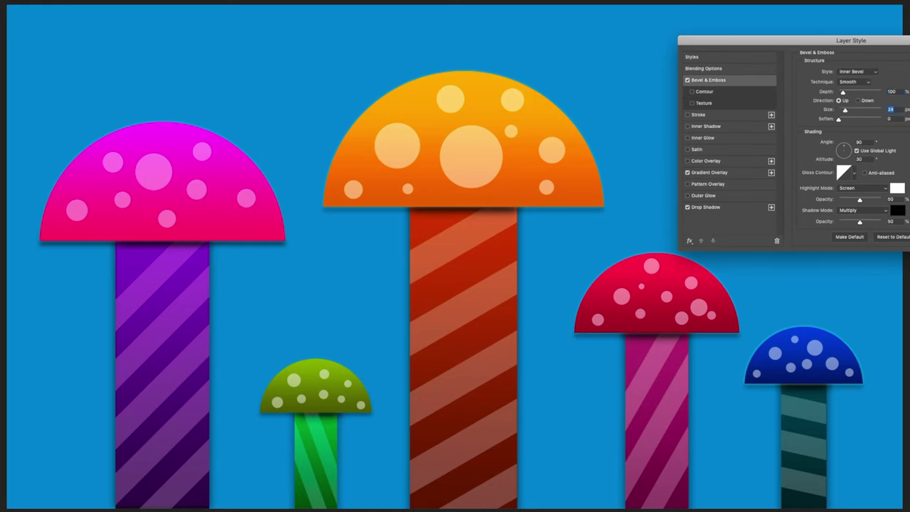
Give the purple stem an inner bevel of size 30 with a 90° lighting angle.
key("Tab")
key("Tab")
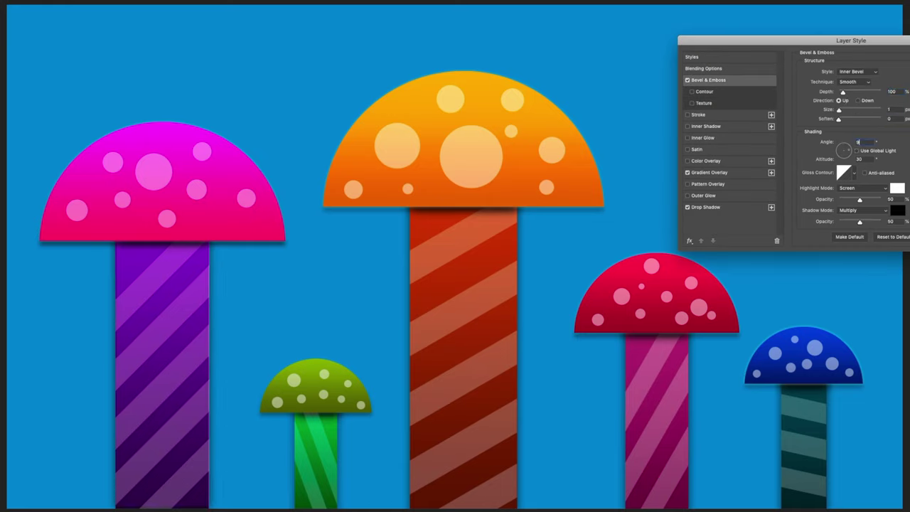
key("Tab")
left_click_drag(839, 111, 848, 110)
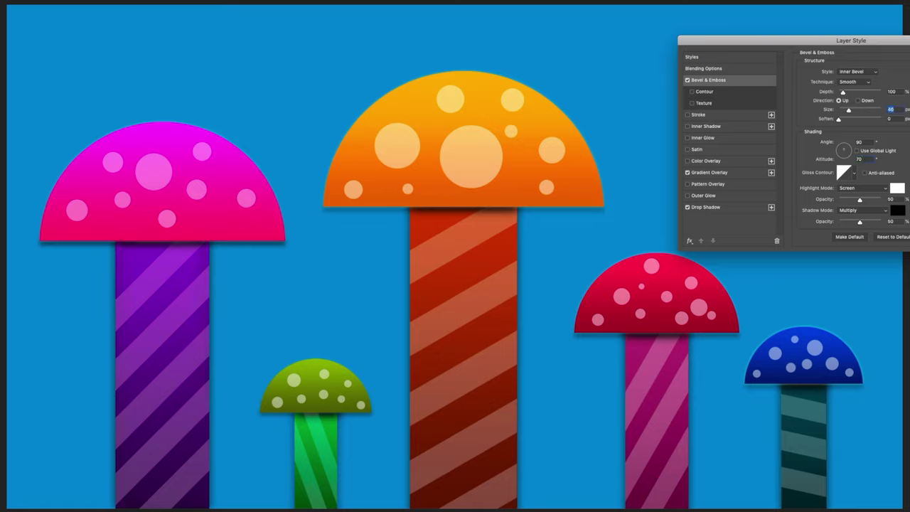
type("30")
key("Tab")
key("Tab")
type("090")
left_click(857, 71)
left_click(858, 94)
left_click(857, 71)
left_click(857, 63)
key("Return")
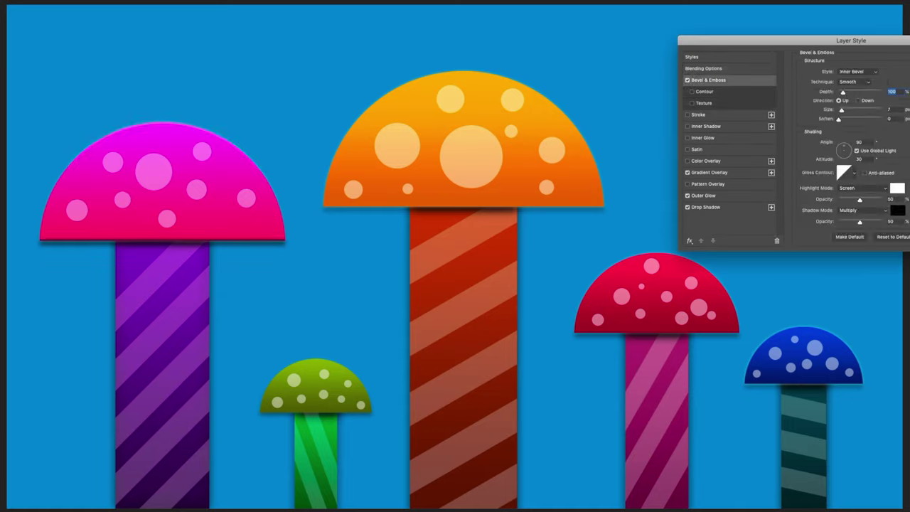
Set the pink cap's bevel to altitude 70, size 25 and shadow opacity 20.
key("Tab")
key("Tab")
key("Tab")
key("Tab")
type("70")
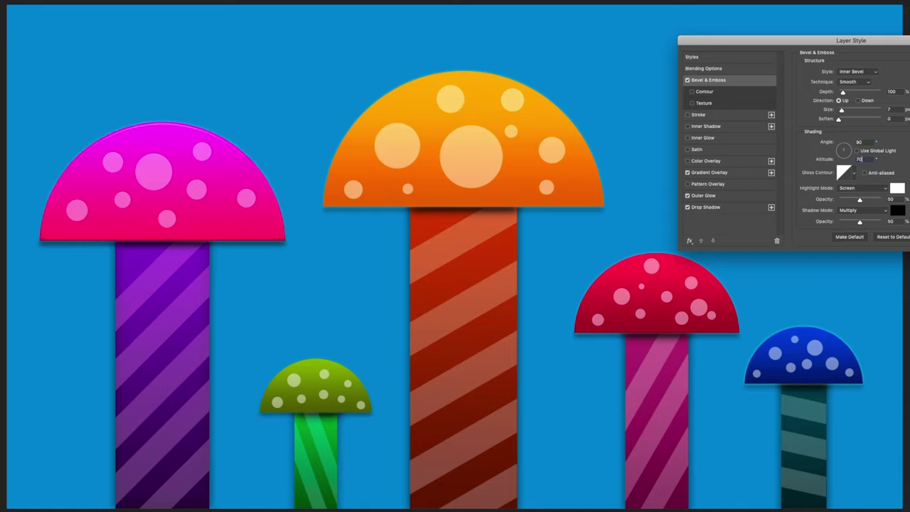
left_click(891, 109)
type("24")
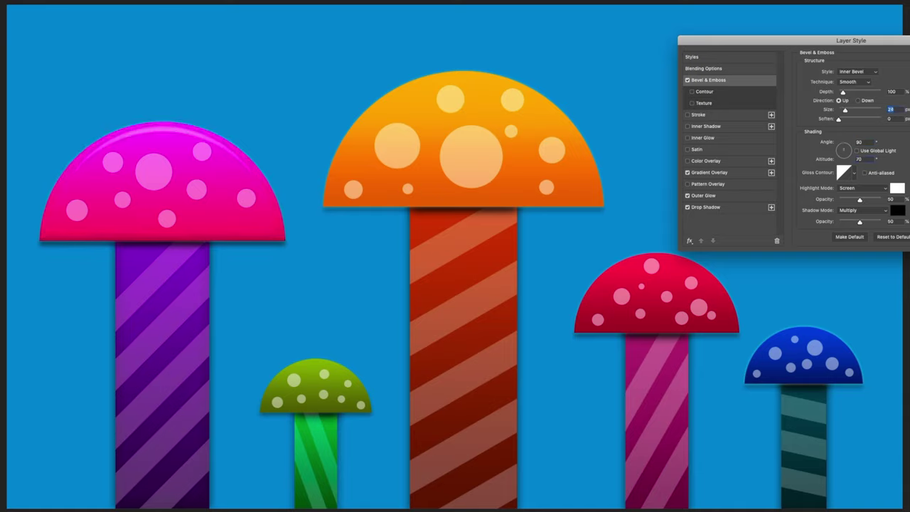
type("25")
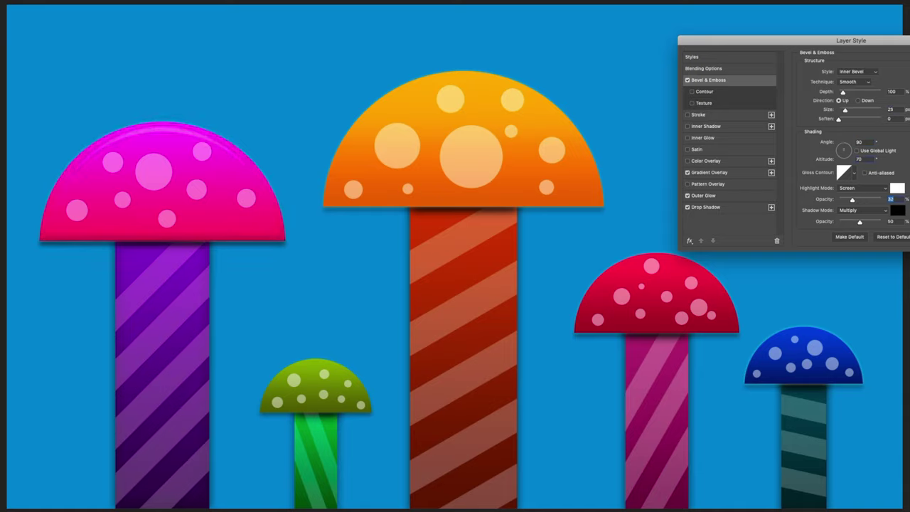
left_click(890, 199)
type("50")
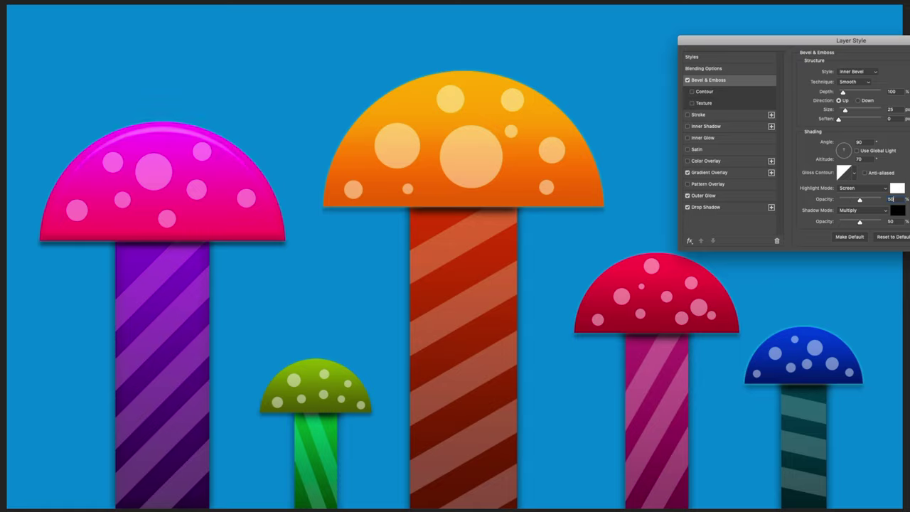
left_click(854, 173)
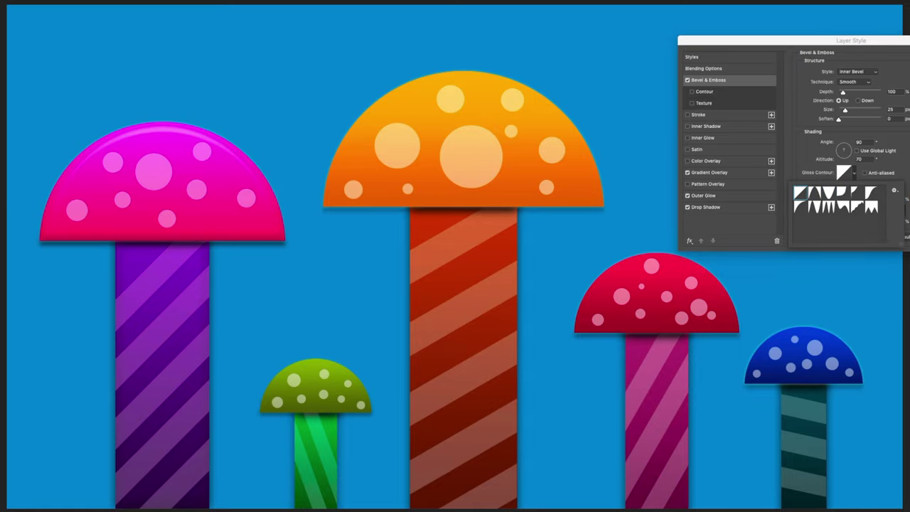
left_click(891, 221)
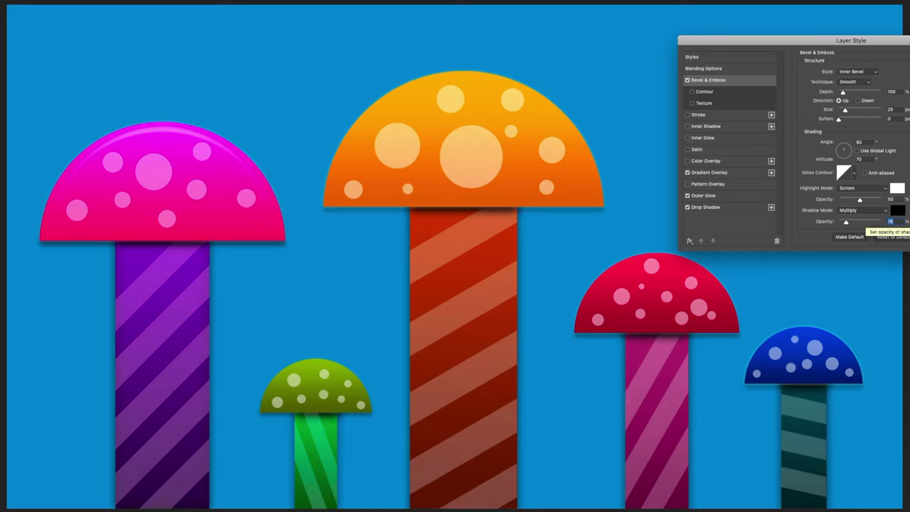
type("20")
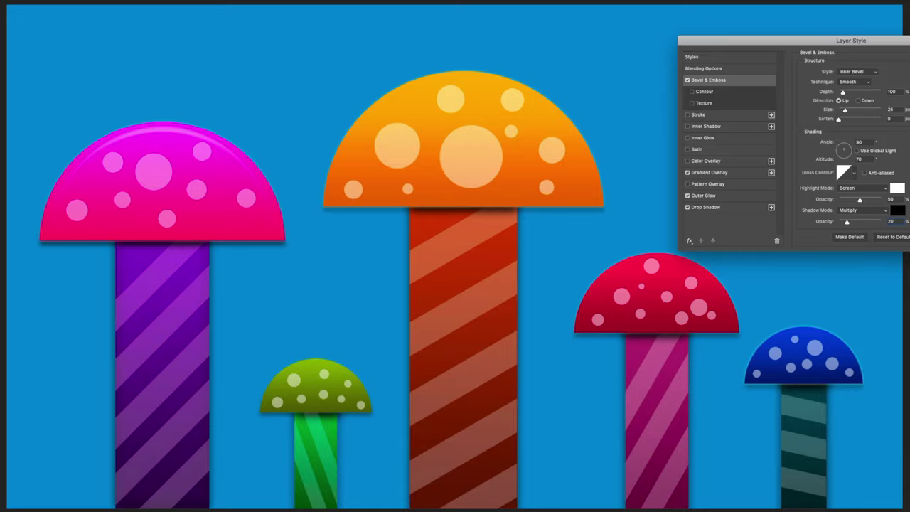
key("Return")
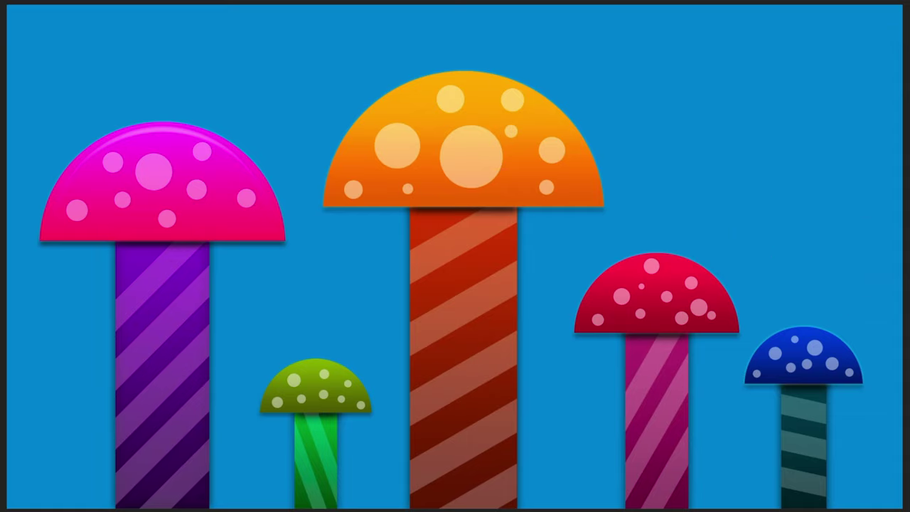
Bevel the green cap: size 10, Global Light off, altitude 70, shadow opacity 20, highlight 30.
left_click(708, 80)
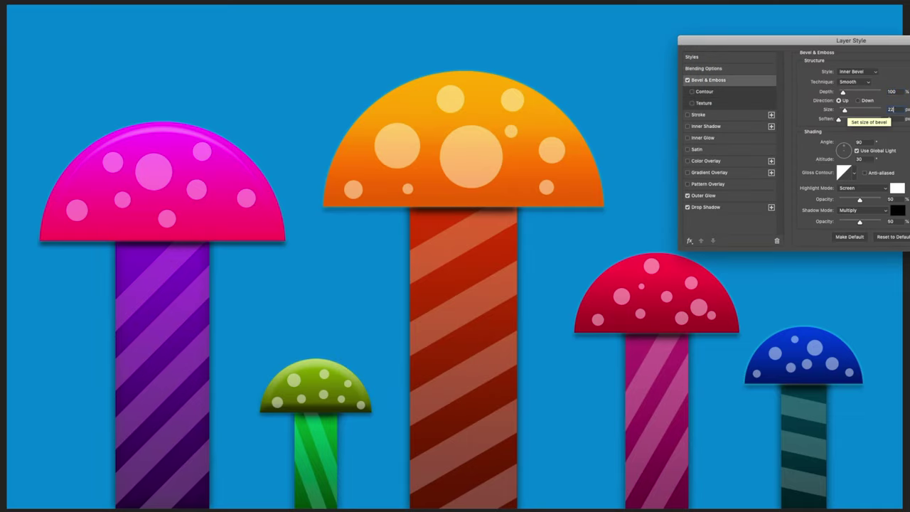
type("10")
left_click(857, 151)
left_click(860, 159)
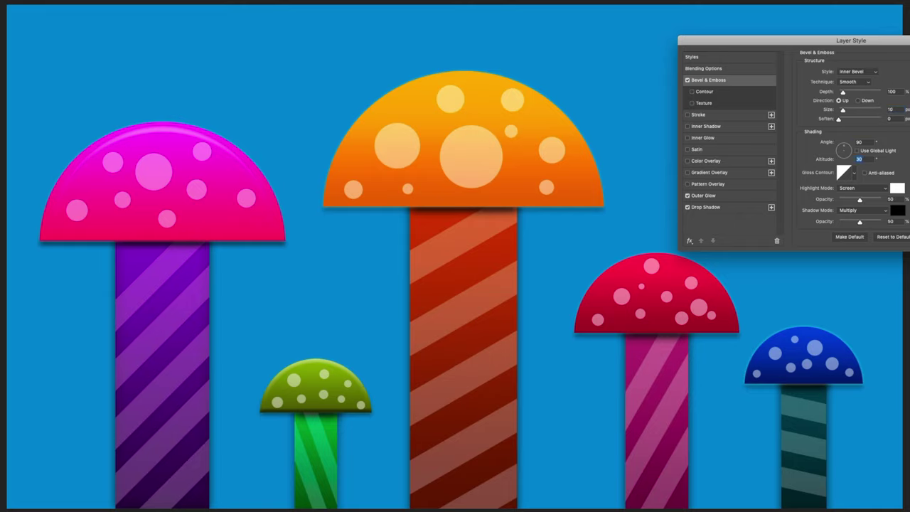
type("70")
left_click(890, 221)
type("20")
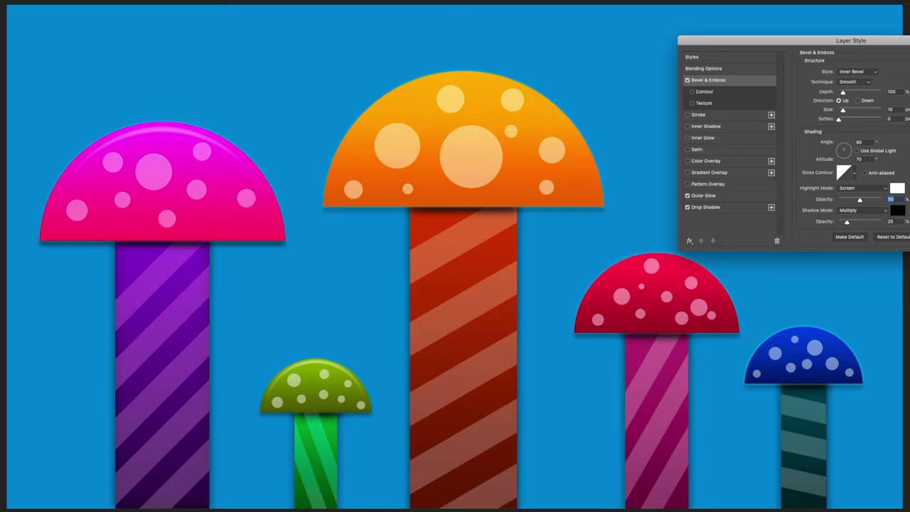
left_click_drag(860, 199, 852, 199)
key("Return")
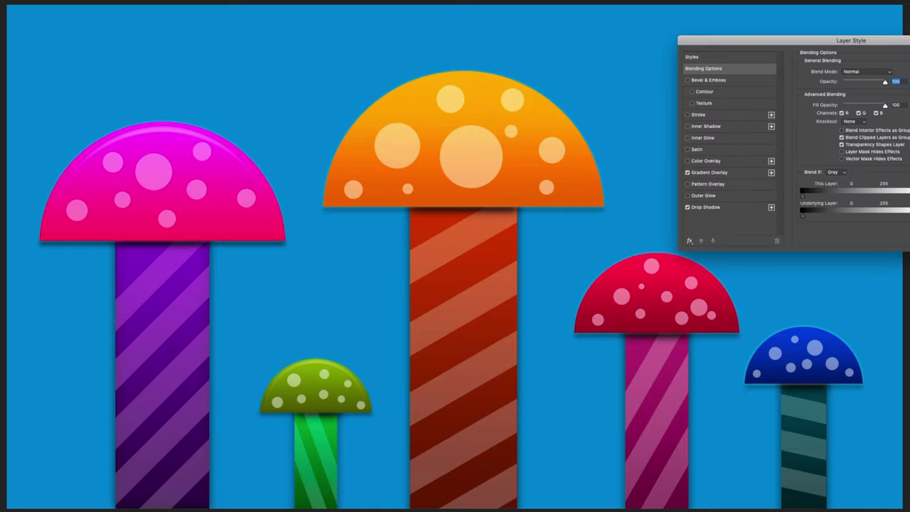
Bevel the next cap with size 25, altitude 70 and shadow opacity 20.
left_click(710, 80)
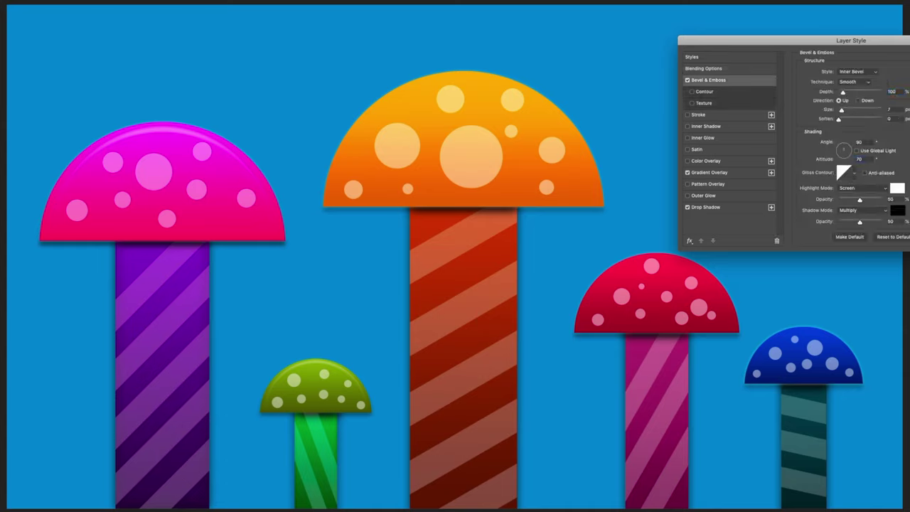
left_click_drag(842, 110, 845, 110)
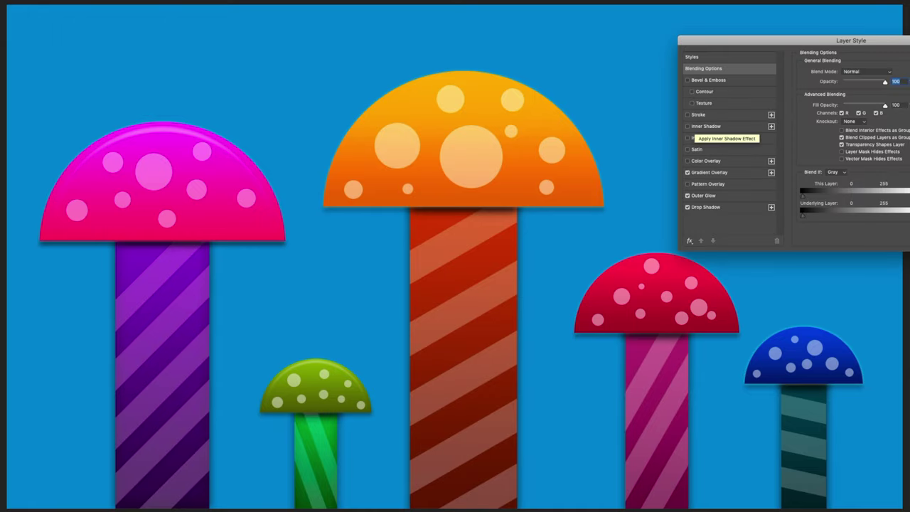
left_click(708, 80)
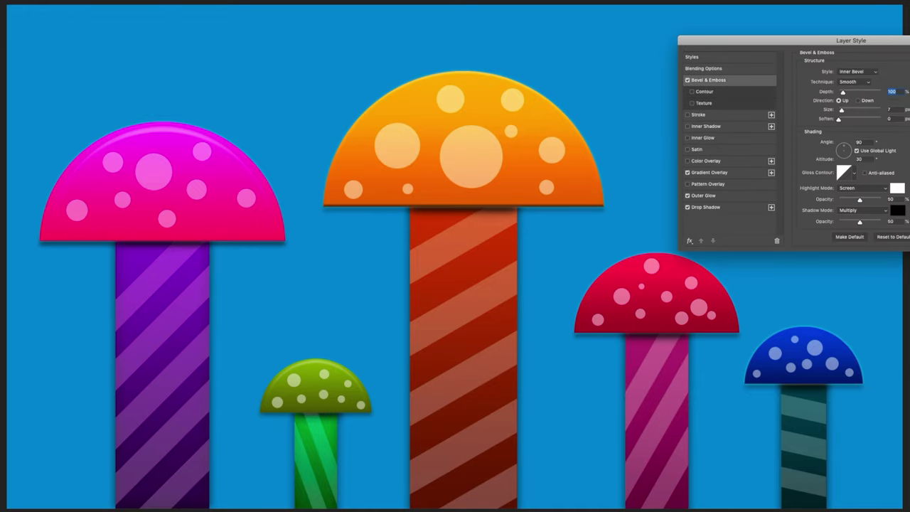
key("Tab")
type("25")
key("Tab")
key("Tab")
key("Tab")
type("70")
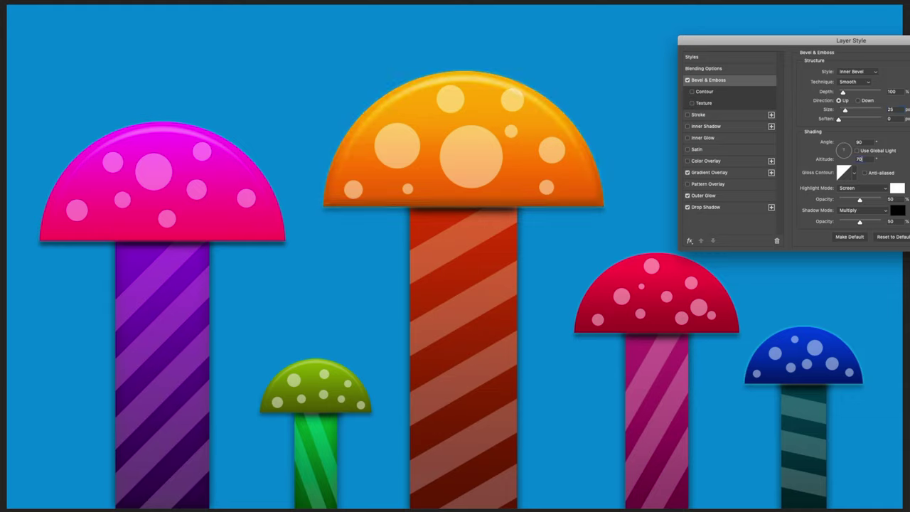
key("Tab")
key("Tab")
type("20")
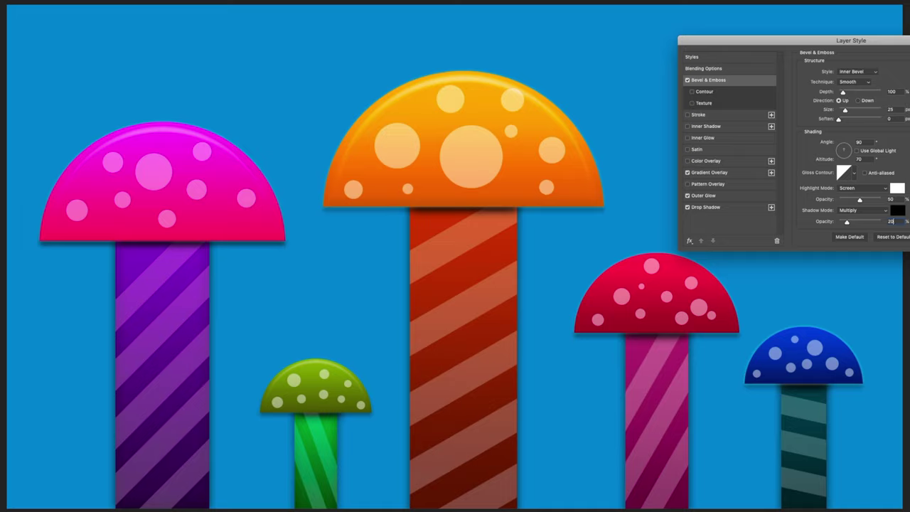
key("Return")
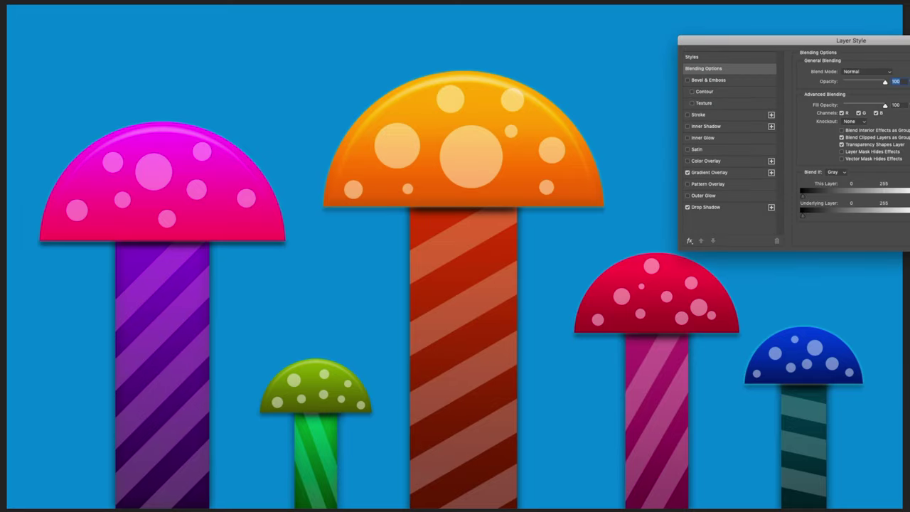
Bevel another cap with size 30 and altitude 70.
left_click(708, 80)
type("30")
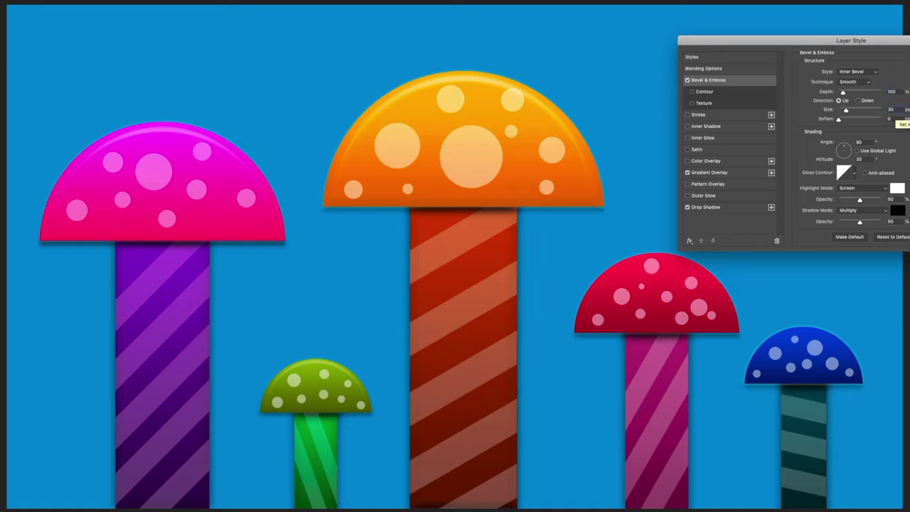
type("70")
key("Return")
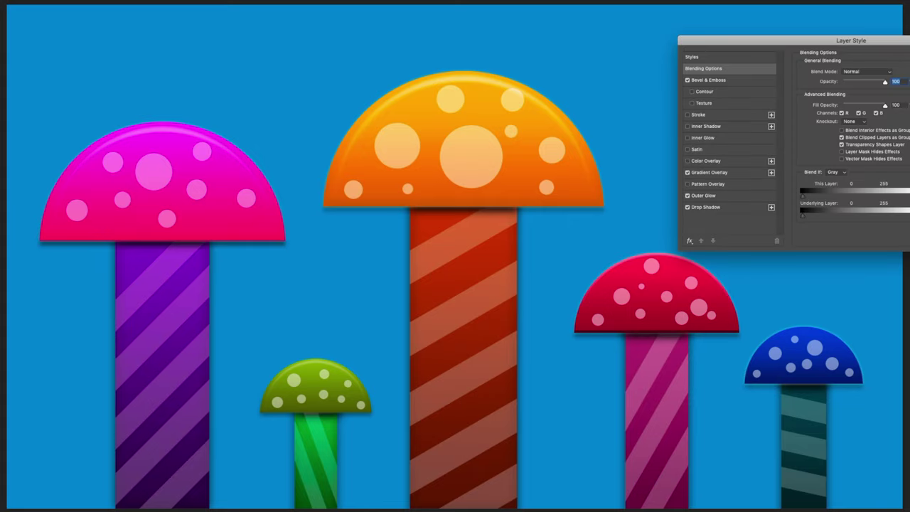
Bevel another cap with size 30, altitude 70 and lowered highlight/shadow opacity (20–40).
left_click(708, 80)
type("70")
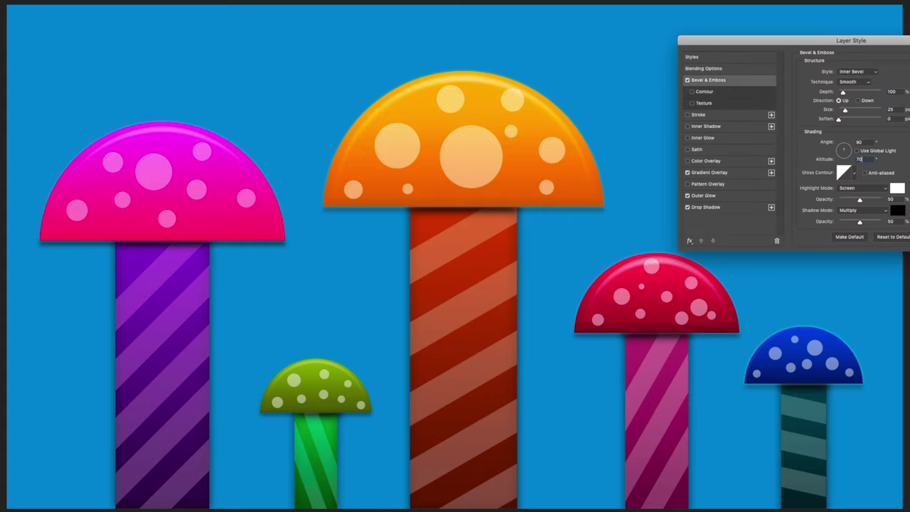
left_click(891, 221)
type("20")
type("40")
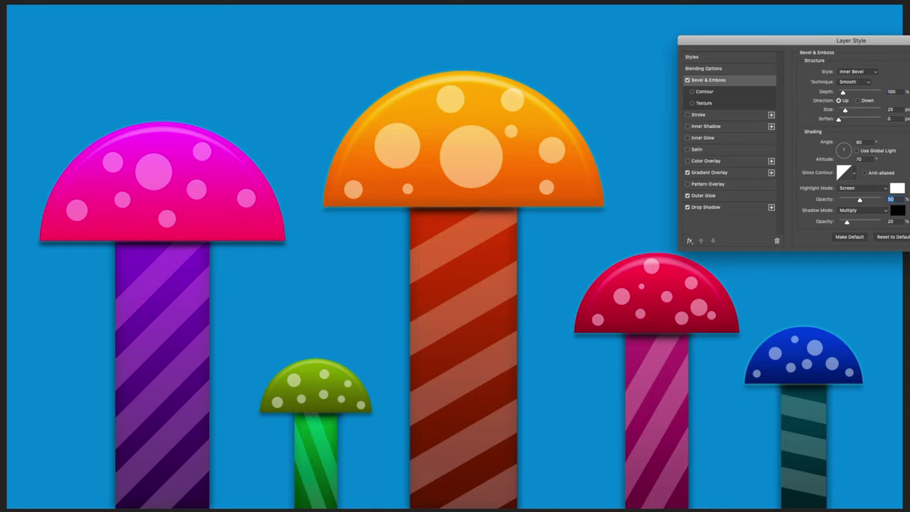
type("40")
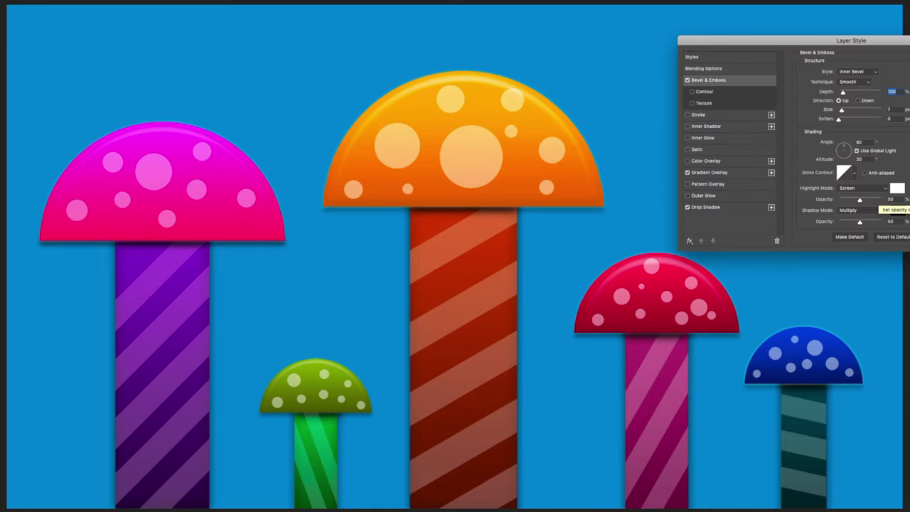
key("Tab")
type("30")
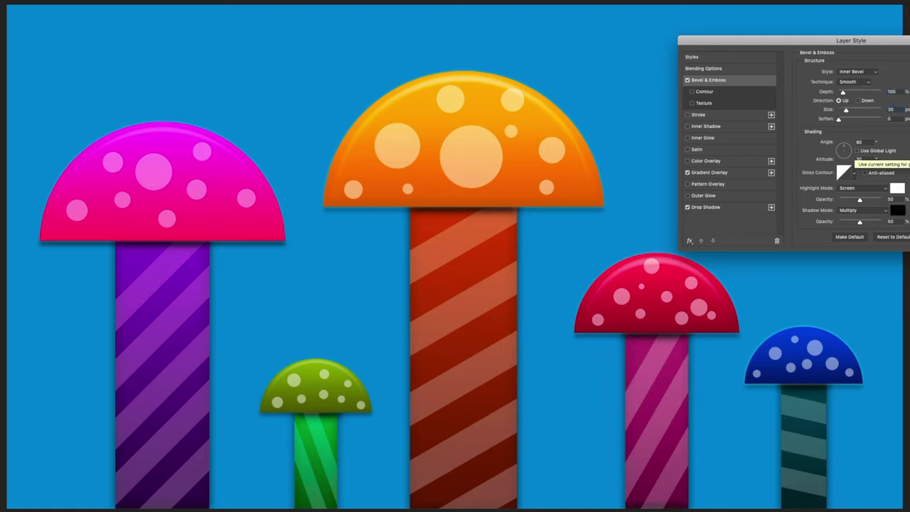
type("70")
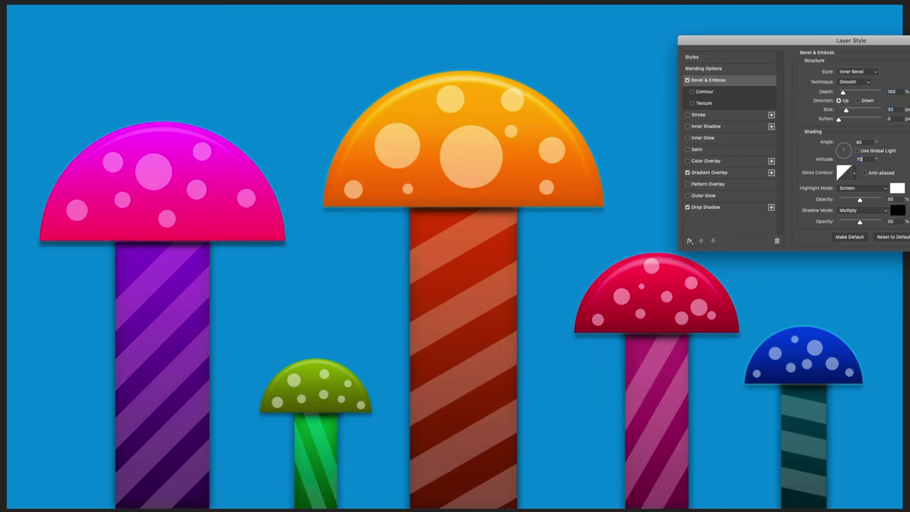
key("Tab")
key("Return")
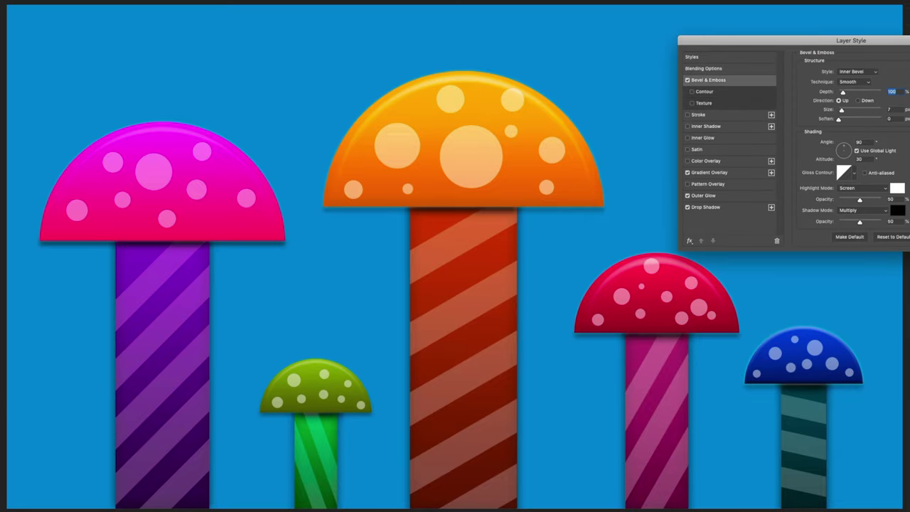
Bevel the next cap with size 15, altitude 70, highlight opacity 40 and shadow opacity 20.
key("Tab")
type("25")
left_click(859, 158)
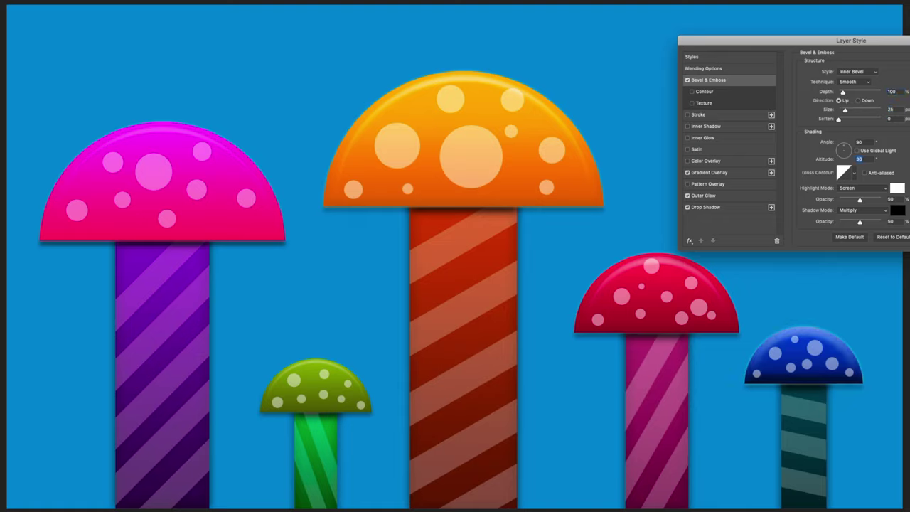
type("70")
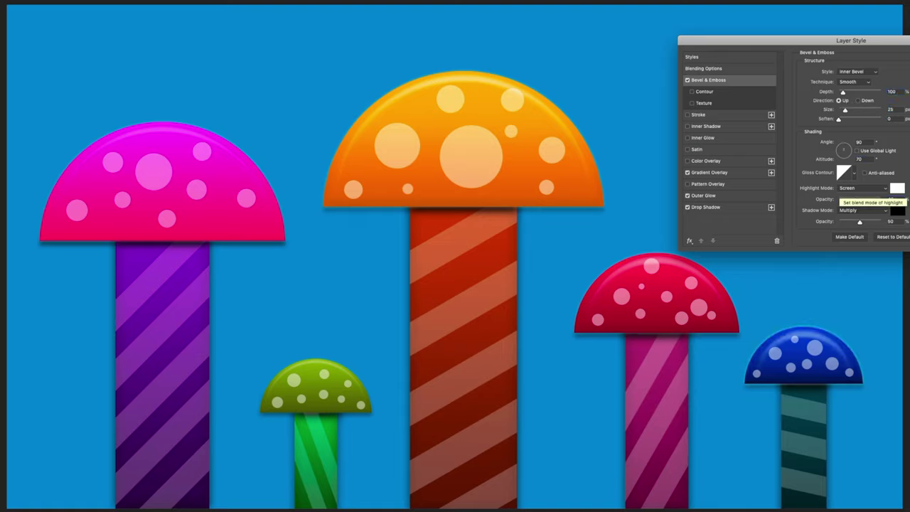
left_click(891, 199)
type("40")
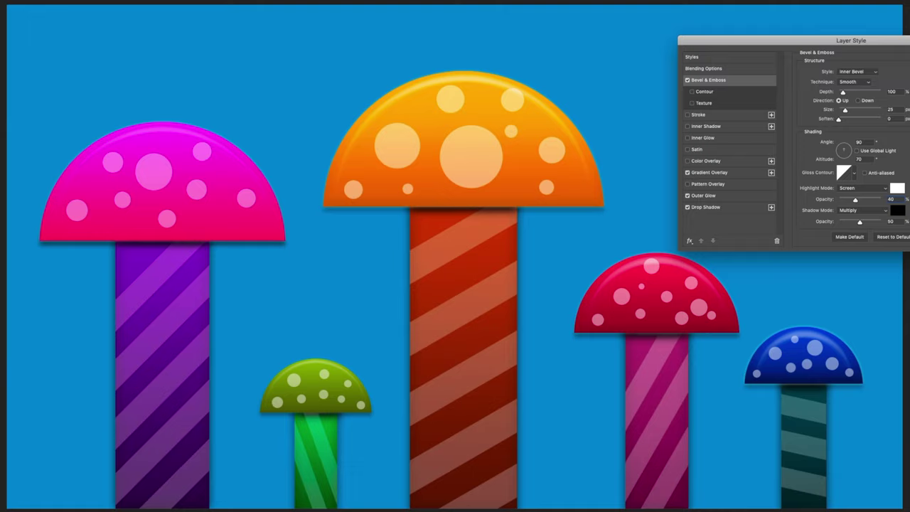
double_click(890, 109)
type("15")
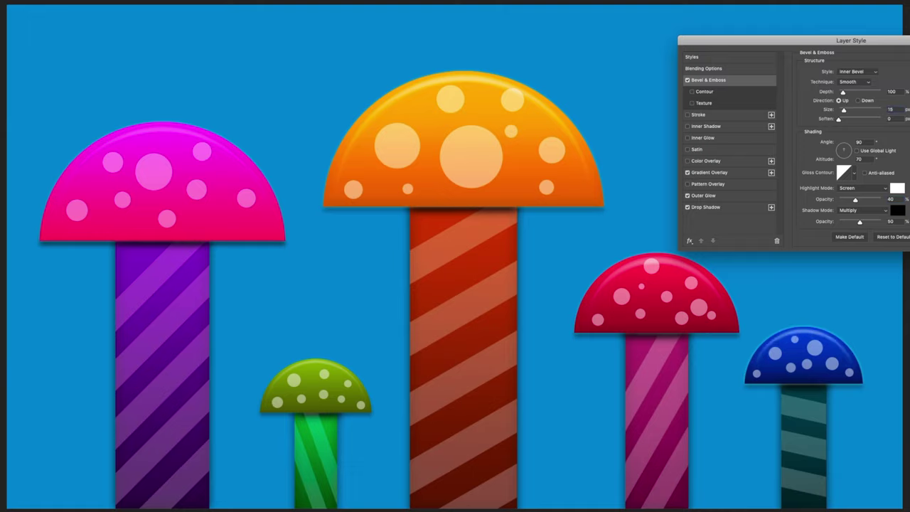
left_click(891, 221)
type("20")
key("Return")
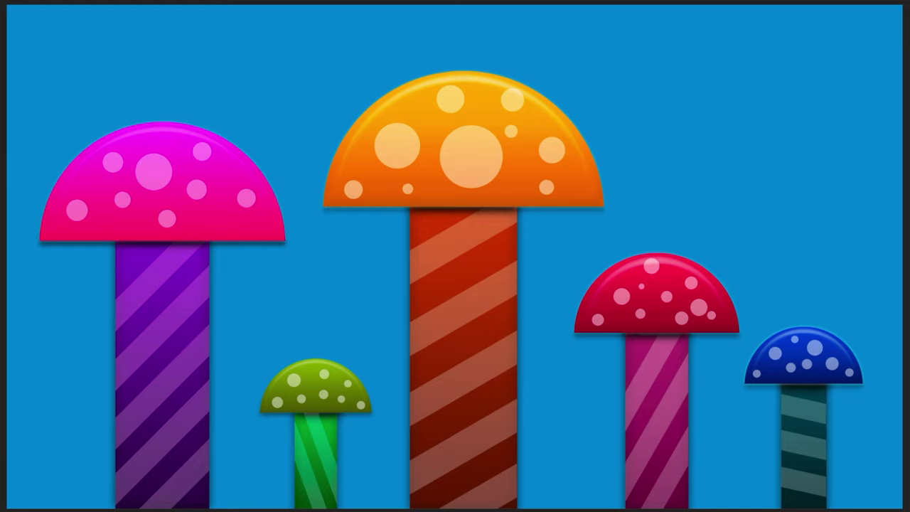
Bevel the last cap with size 30, Global Light off, altitude 70 and opacity 15.
type("30")
left_click(857, 151)
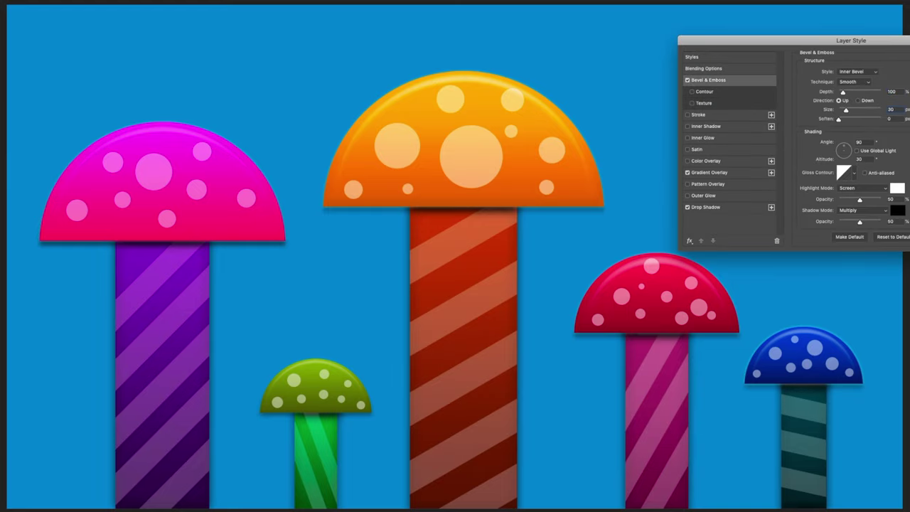
left_click(860, 159)
type("70")
key("Tab")
type("15")
key("Return")
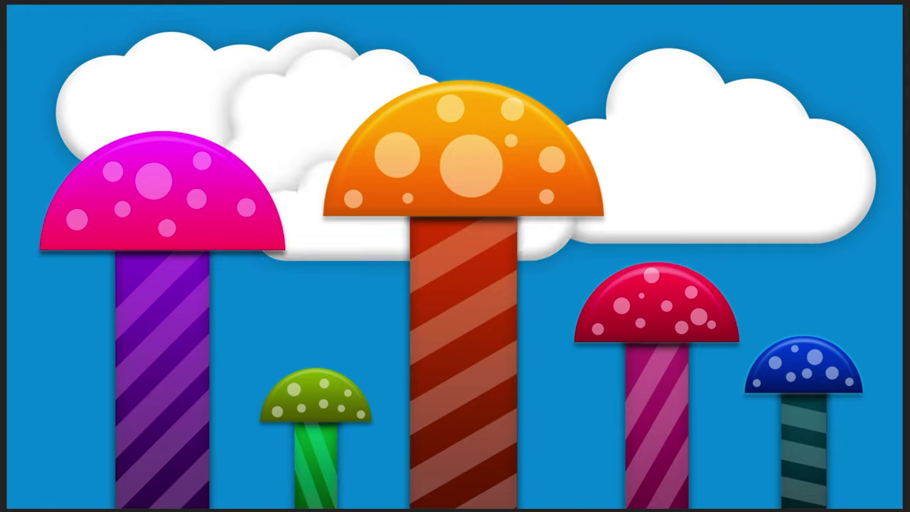
Drag the clouds into place, two in the upper sky and two lower behind the mushrooms.
mouse_move(320, 135)
left_mouse_down()
mouse_move(263, 132)
mouse_move(124, 270)
mouse_move(715, 281)
mouse_move(779, 91)
mouse_move(764, 57)
left_mouse_up()
mouse_move(497, 234)
left_mouse_down()
mouse_move(662, 206)
mouse_move(711, 298)
left_mouse_up()
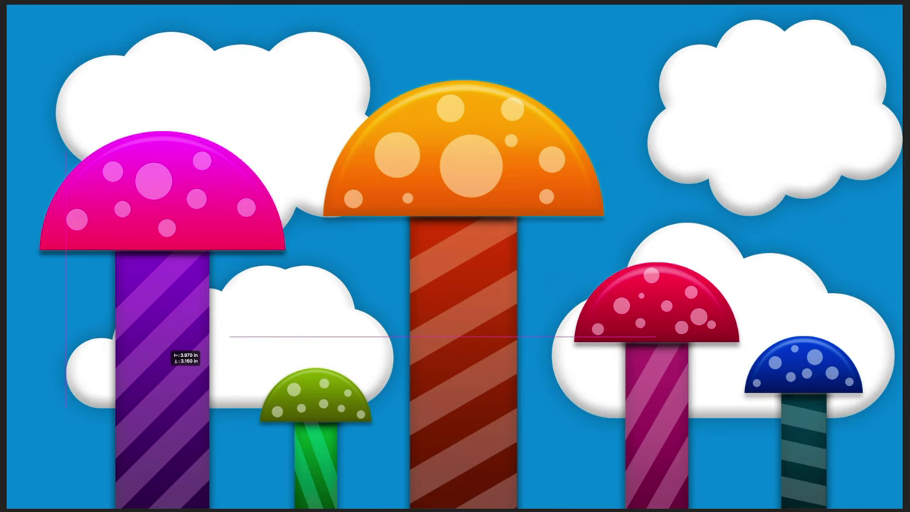
left_click_drag(285, 214, 177, 352)
left_click_drag(711, 64, 636, 61)
mouse_move(317, 42)
left_mouse_down()
mouse_move(352, 32)
mouse_move(345, 35)
left_mouse_up()
left_click_drag(228, 313, 227, 306)
left_click_drag(711, 284, 698, 285)
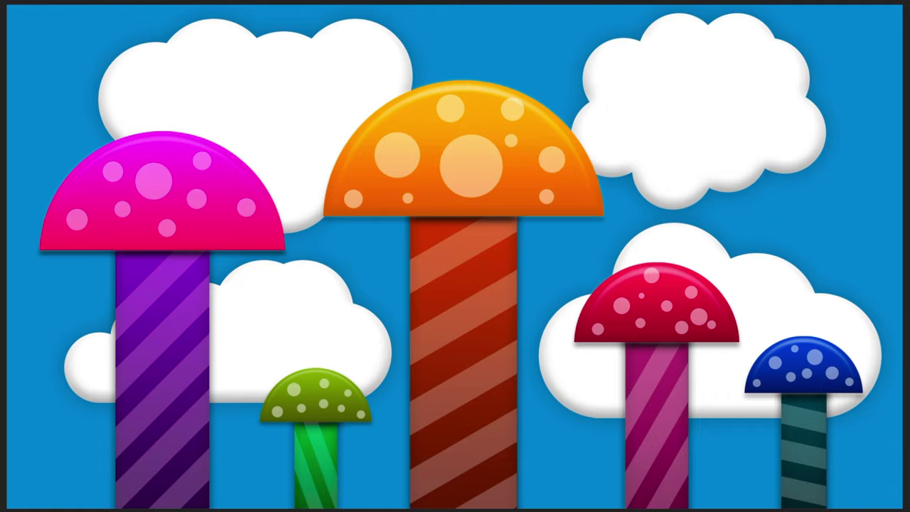
left_click_drag(711, 299, 685, 242)
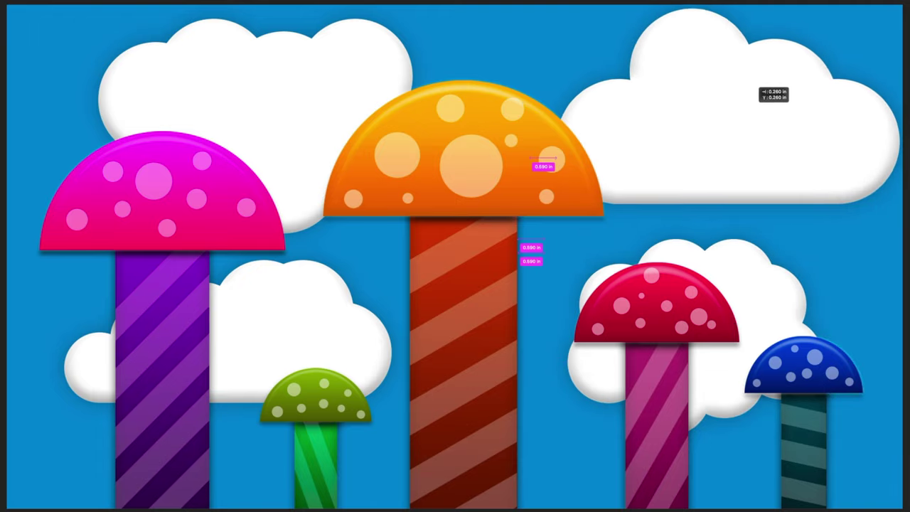
mouse_move(743, 29)
left_mouse_down()
mouse_move(775, 39)
mouse_move(797, 32)
left_mouse_up()
left_click_drag(775, 270, 781, 260)
left_click_drag(228, 313, 219, 327)
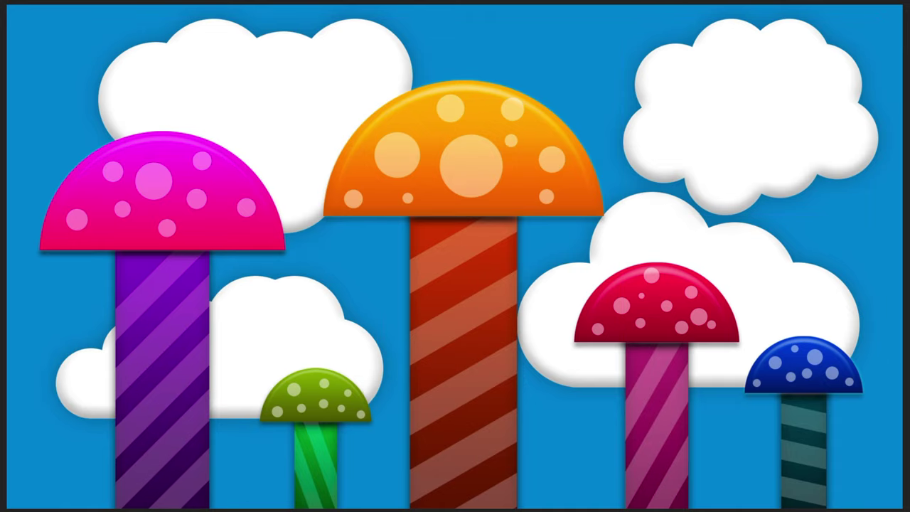
left_click_drag(256, 64, 242, 78)
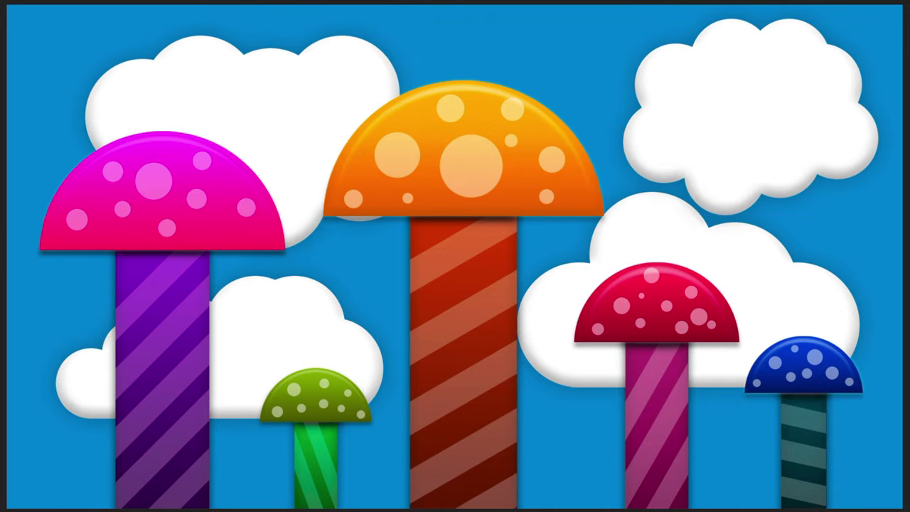
Shrink one cloud with Free Transform and fine-tune the cloud positions behind the stems.
left_click_drag(879, 419, 811, 384)
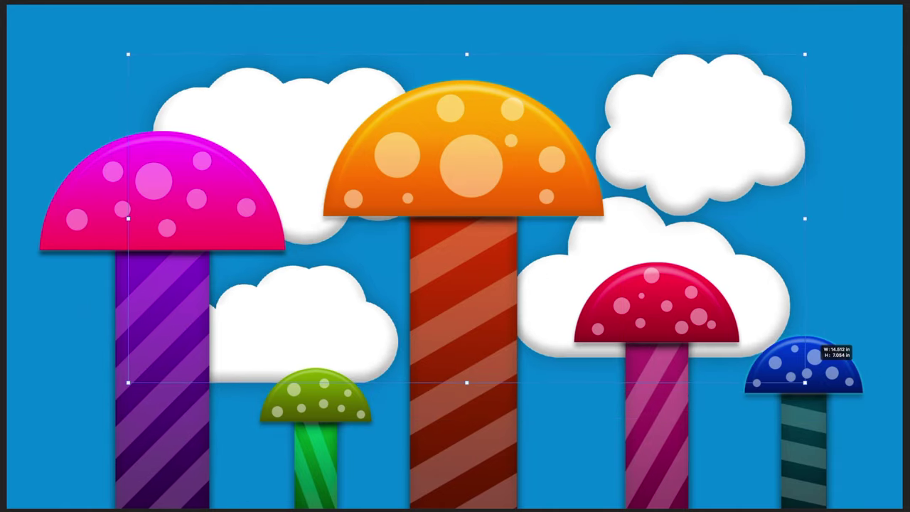
key("Return")
left_click_drag(260, 72, 178, 53)
mouse_move(303, 271)
left_mouse_down()
mouse_move(245, 267)
mouse_move(249, 273)
left_mouse_up()
left_click_drag(244, 80, 215, 76)
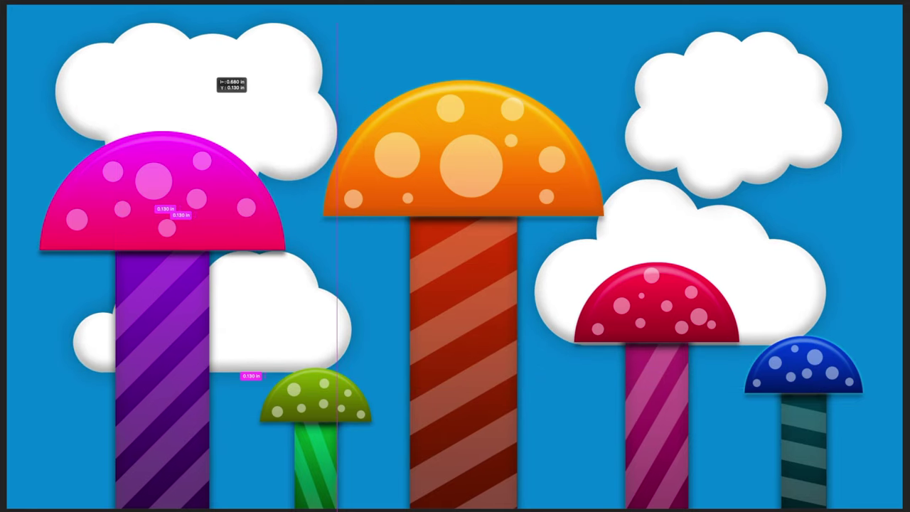
left_click_drag(742, 241, 742, 269)
left_click_drag(745, 106, 743, 107)
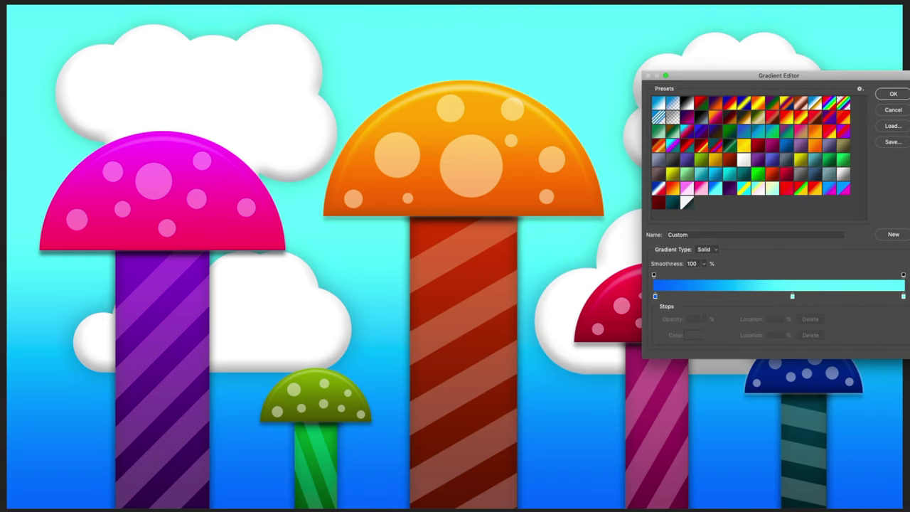
Set the sky gradient's right stop to bright blue 19c2f9 and left stop to deep blue 0362e3.
left_click(903, 296)
left_click(693, 335)
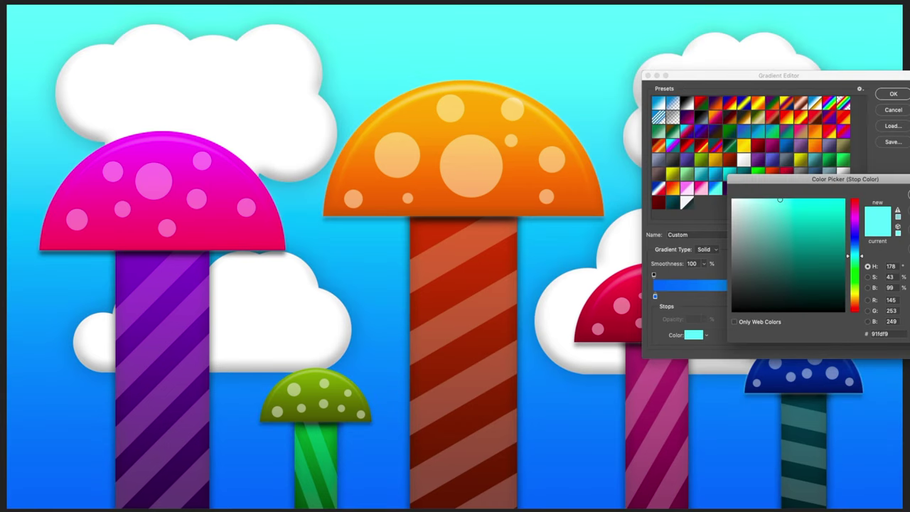
left_click_drag(780, 200, 834, 201)
key("Return")
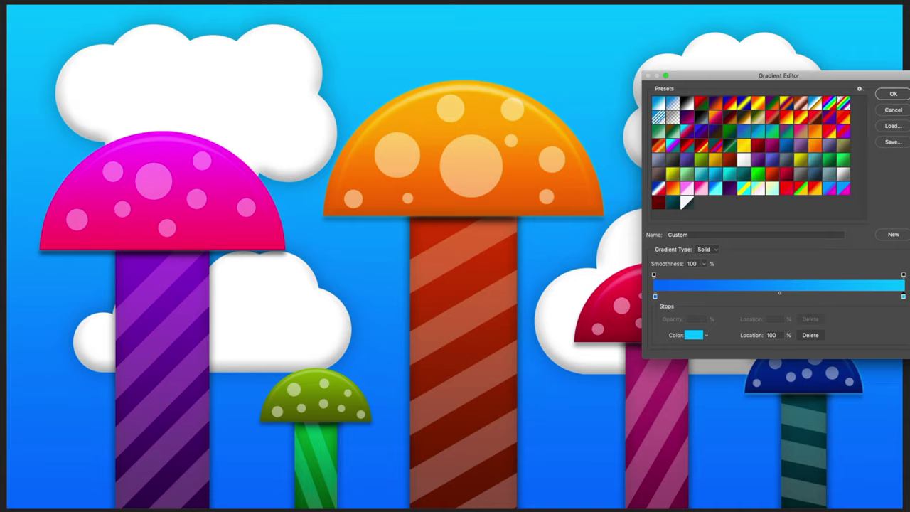
left_click(693, 335)
key("Escape")
left_click(656, 296)
left_click(694, 335)
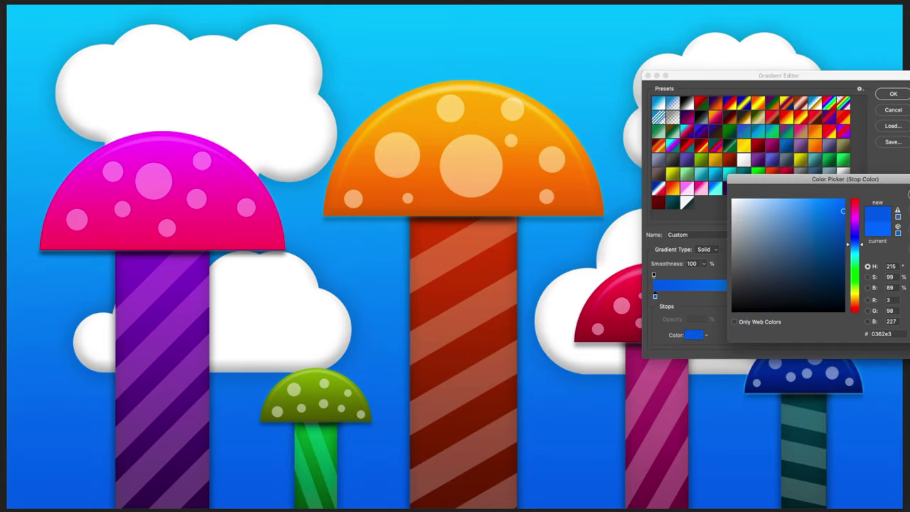
key("Return")
key("Return")
key("Return")
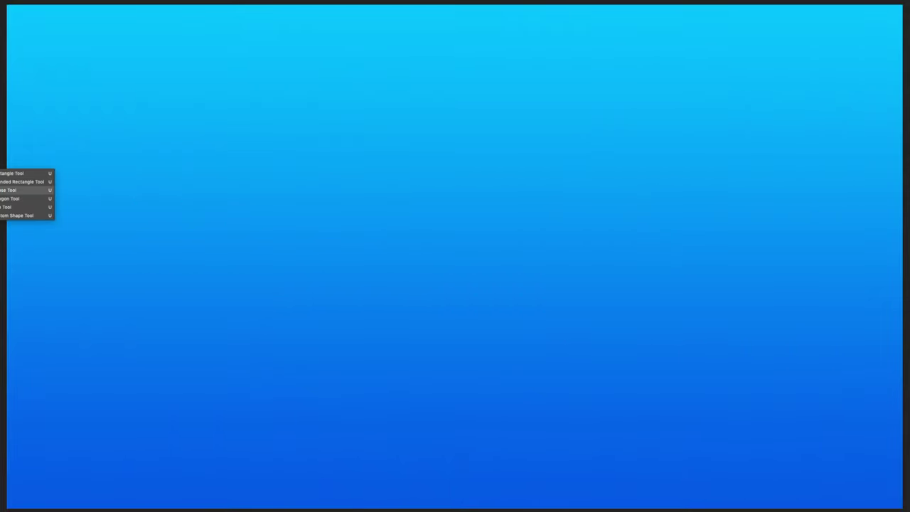
Draw a white sun circle on the sky and a white ray bar beside it.
left_click_drag(343, 93, 494, 244)
left_click_drag(418, 169, 427, 211)
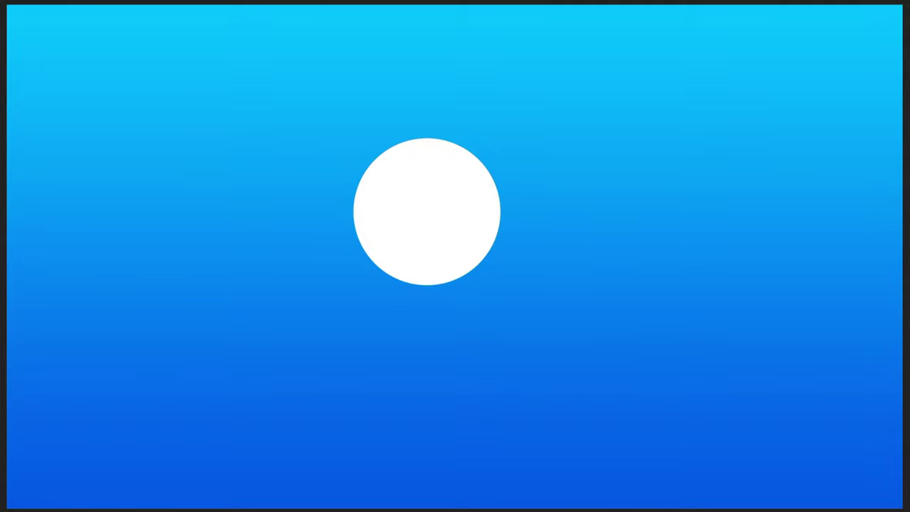
left_click_drag(381, 77, 513, 99)
mouse_move(446, 87)
left_mouse_down()
mouse_move(584, 200)
mouse_move(577, 211)
mouse_move(278, 212)
left_mouse_up()
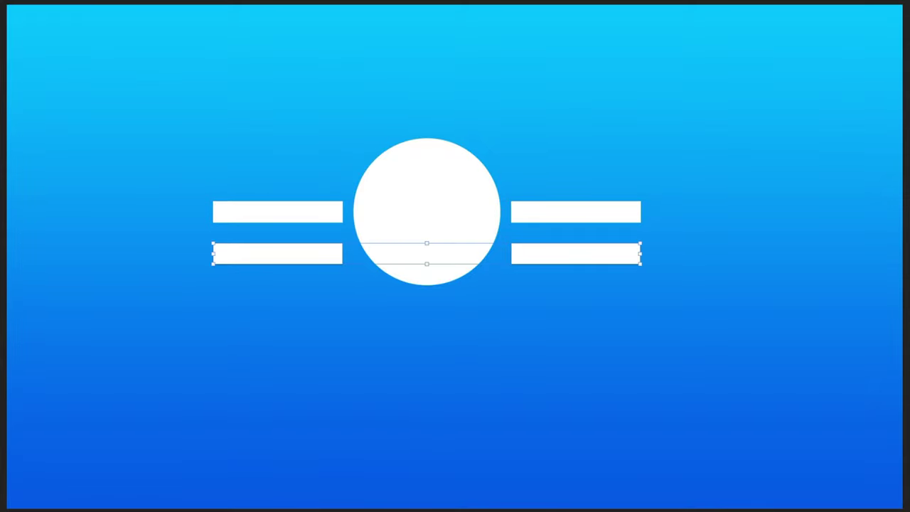
Rotate copies of the ray bar into diagonal positions around the sun.
left_click_drag(497, 285, 530, 231)
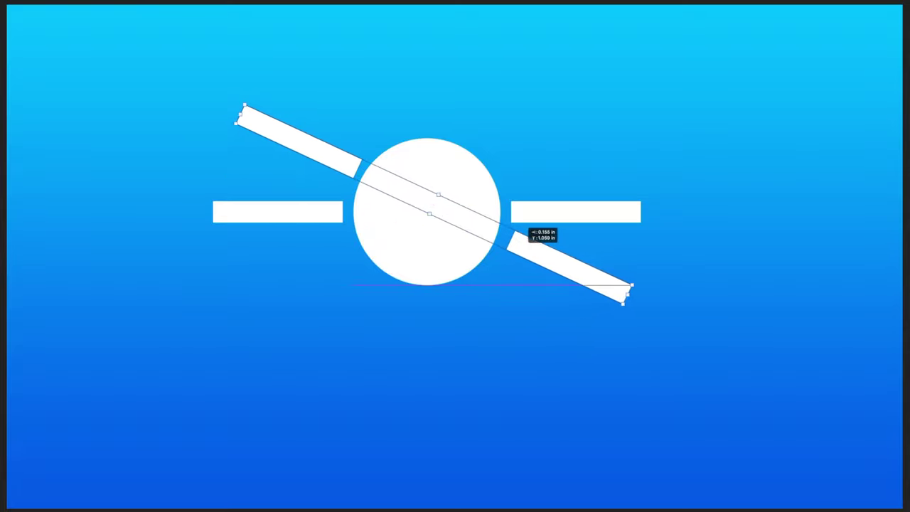
key("Escape")
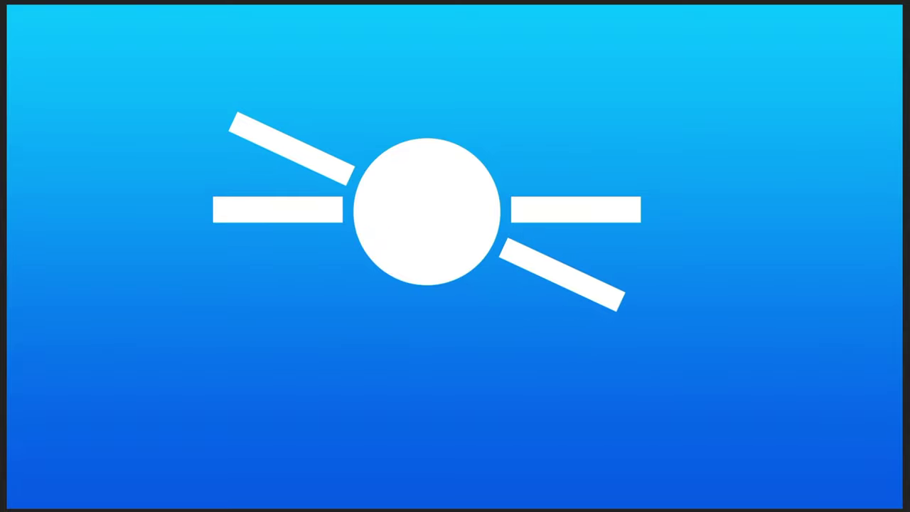
left_click_drag(320, 226, 320, 269)
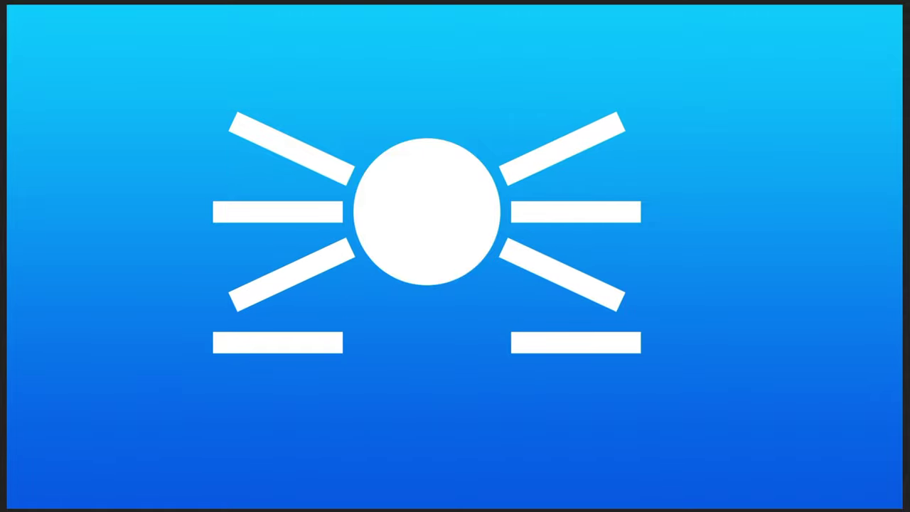
left_click_drag(644, 356, 569, 375)
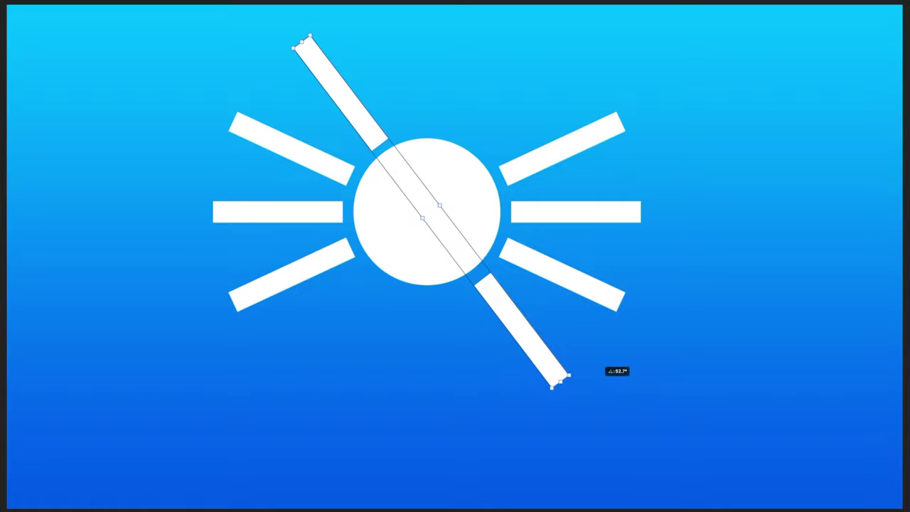
left_click_drag(501, 286, 502, 286)
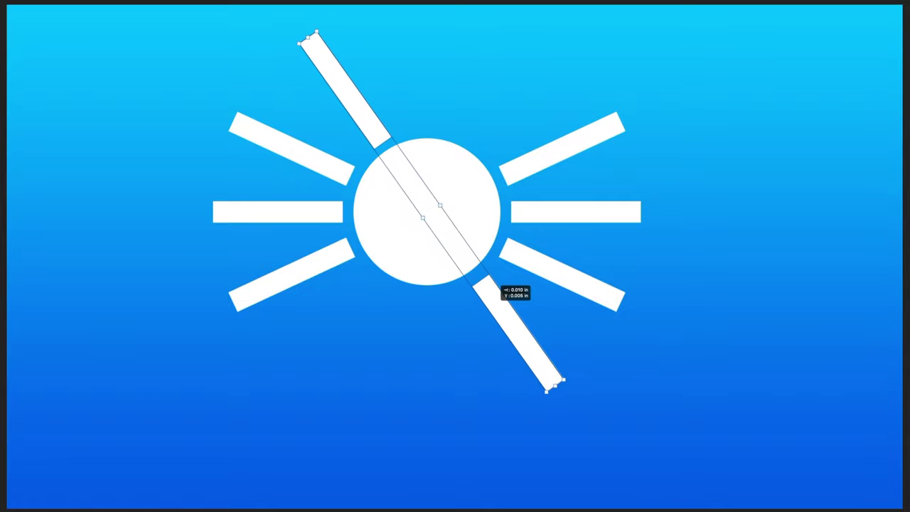
mouse_move(569, 385)
left_mouse_down()
mouse_move(584, 366)
mouse_move(568, 375)
left_mouse_up()
key("Left")
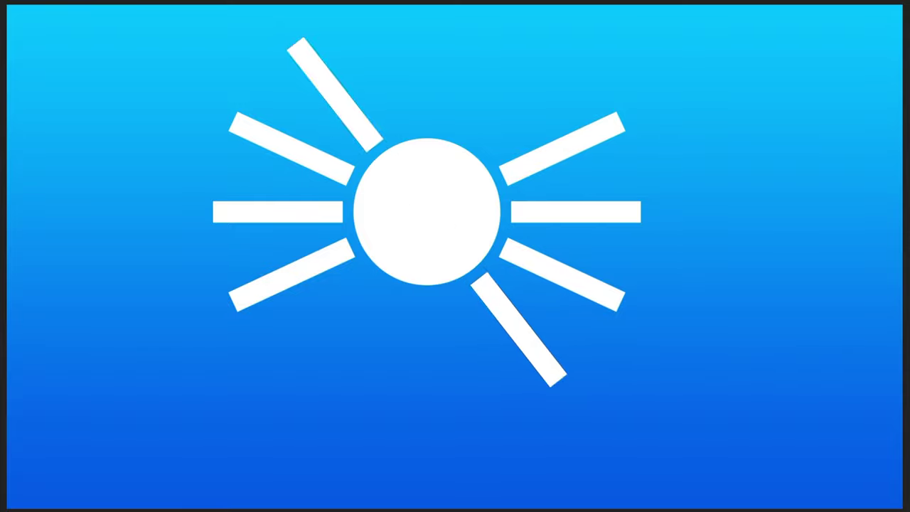
Duplicate and rotate further ray copies about 30° apart around the sun.
key("ctrl+t")
left_click_drag(601, 364, 498, 424)
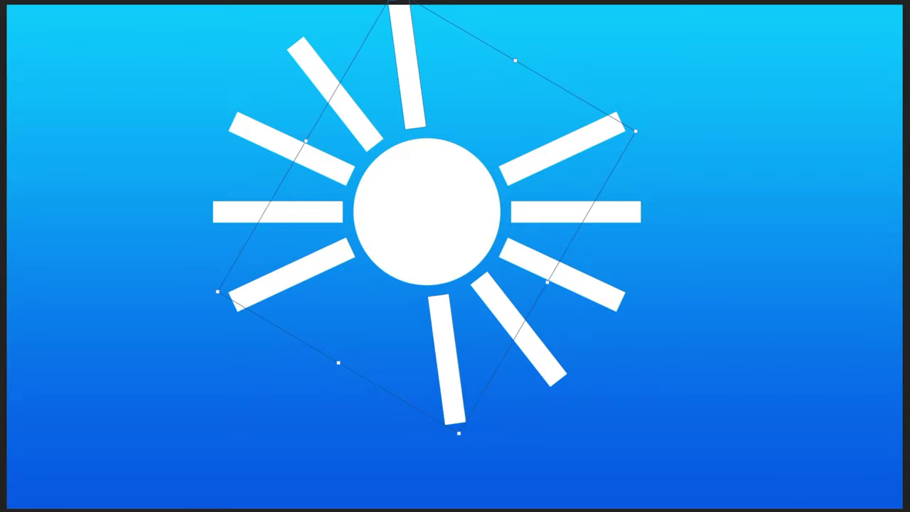
key("Return")
key("ctrl+alt+t")
left_click_drag(498, 424, 363, 413)
key("Return")
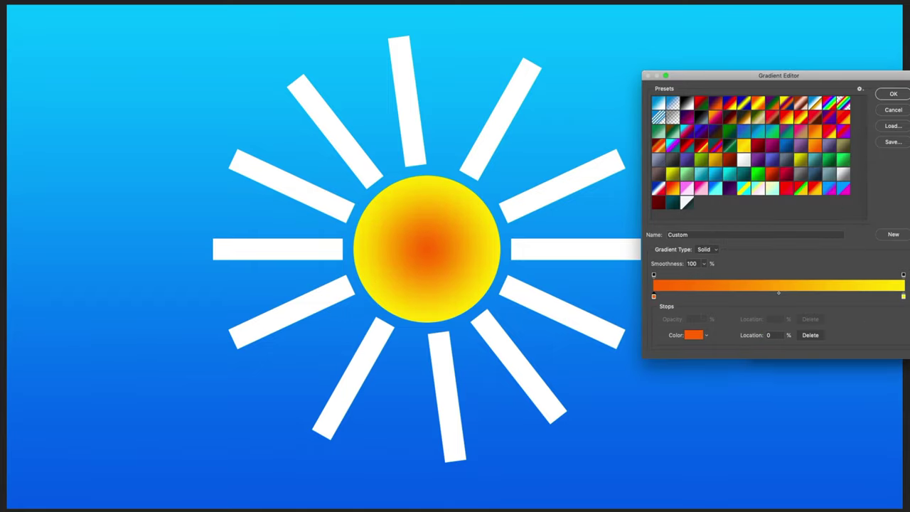
Apply the sun's orange-to-yellow gradient and a pale yellow colour overlay to the rays.
key("Return")
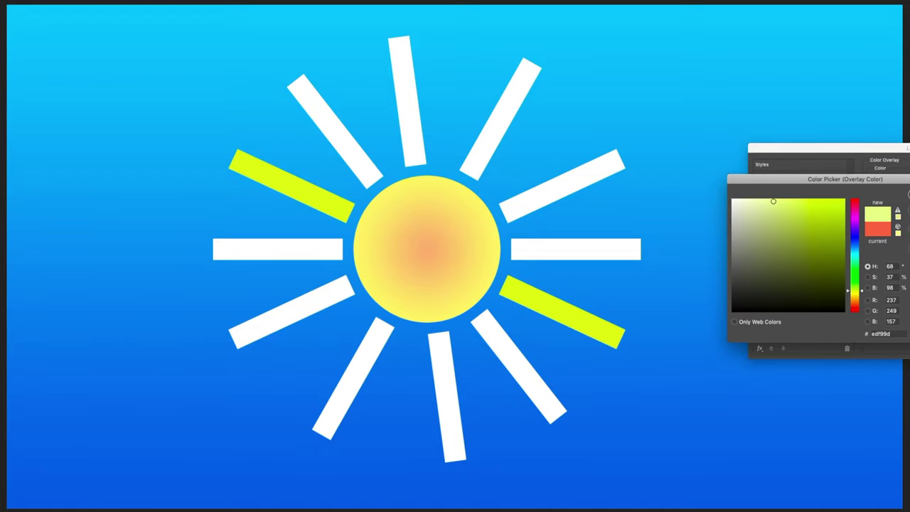
left_click_drag(773, 201, 766, 200)
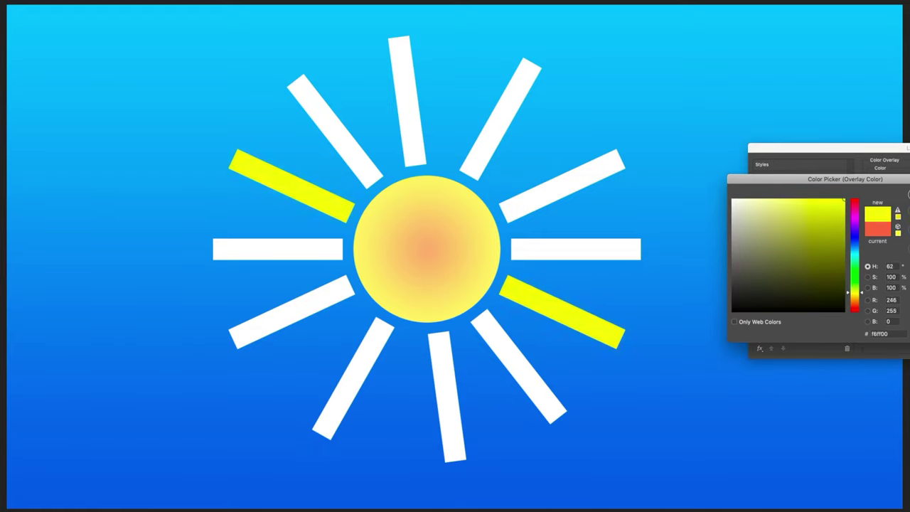
key("Return")
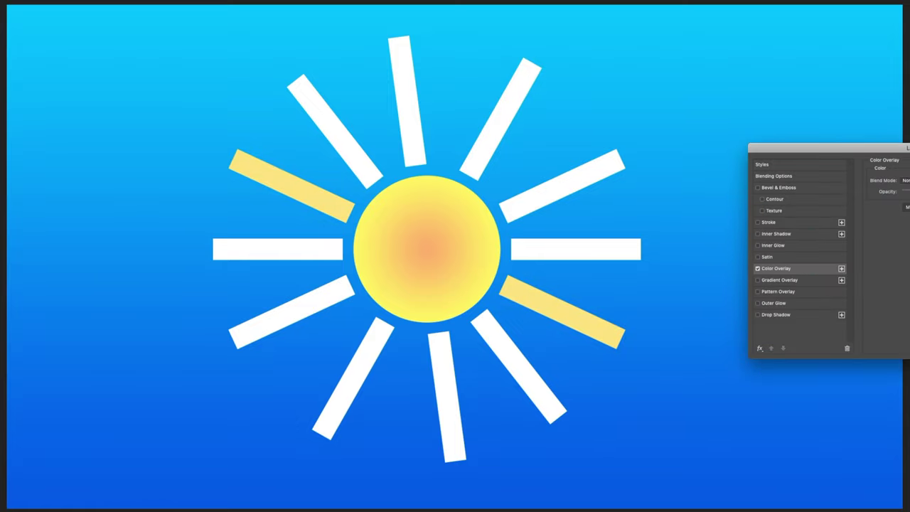
key("Return")
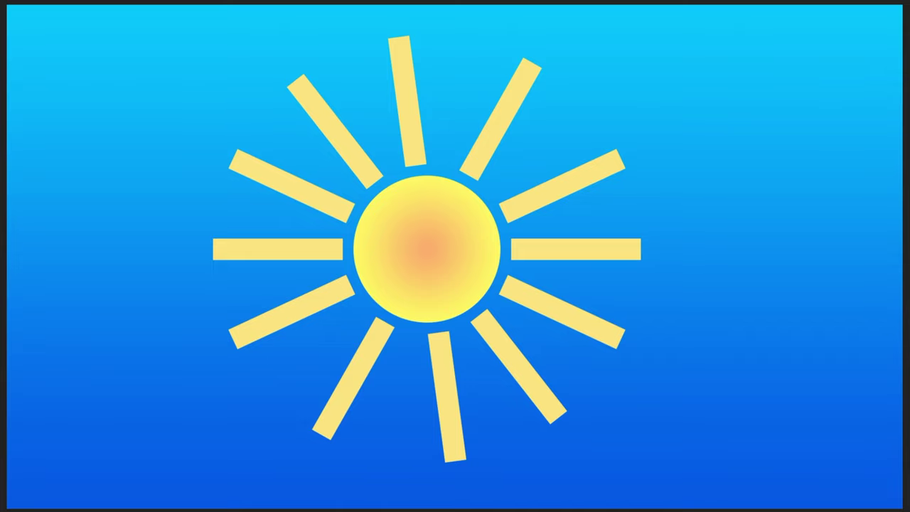
Add a soft outer glow to the sun and make its gradient more saturated.
left_click(758, 303)
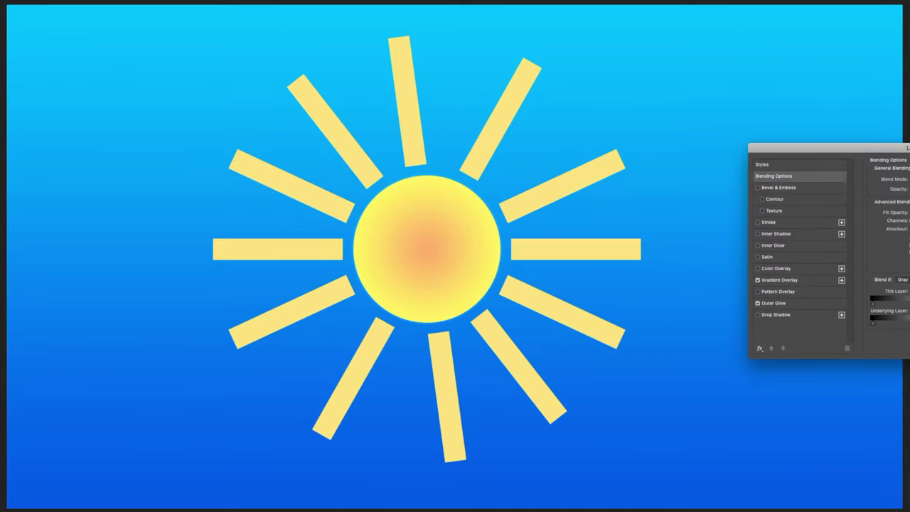
left_click(780, 279)
left_click(904, 200)
left_click(888, 92)
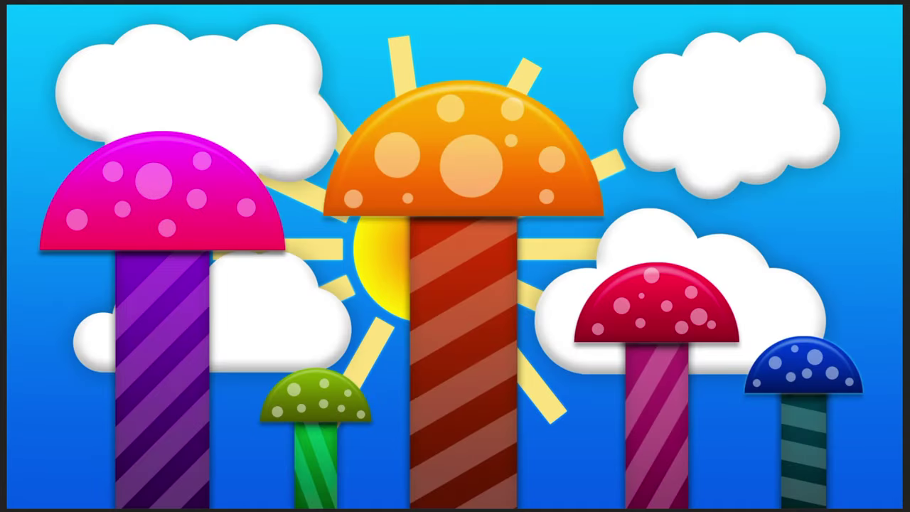
Move the sun to the upper right, partly behind the right cloud, and nudge that cloud right.
mouse_move(368, 252)
left_mouse_down()
mouse_move(584, 103)
mouse_move(590, 115)
left_mouse_up()
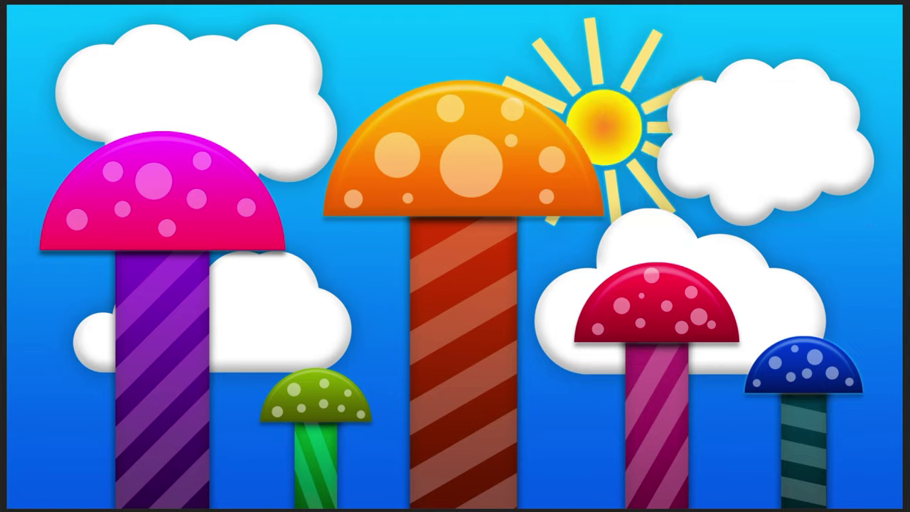
left_click_drag(612, 107, 658, 107)
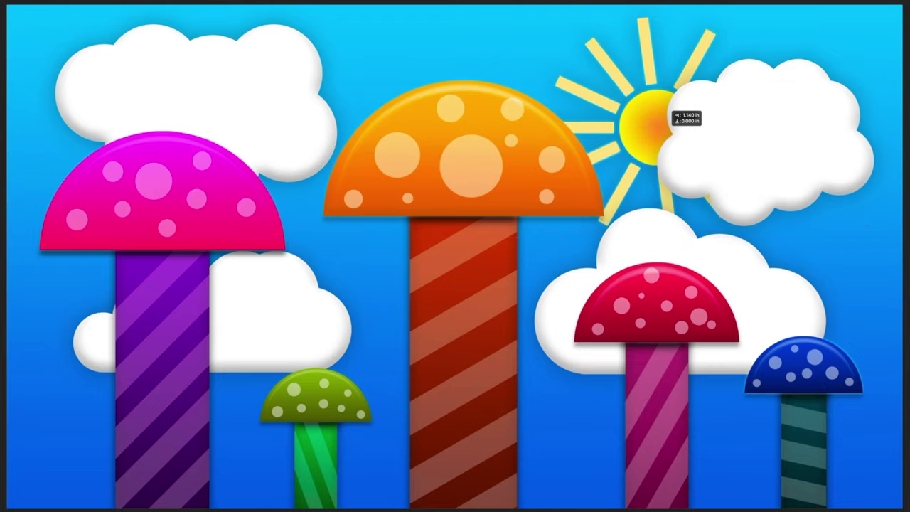
left_click_drag(765, 121, 769, 122)
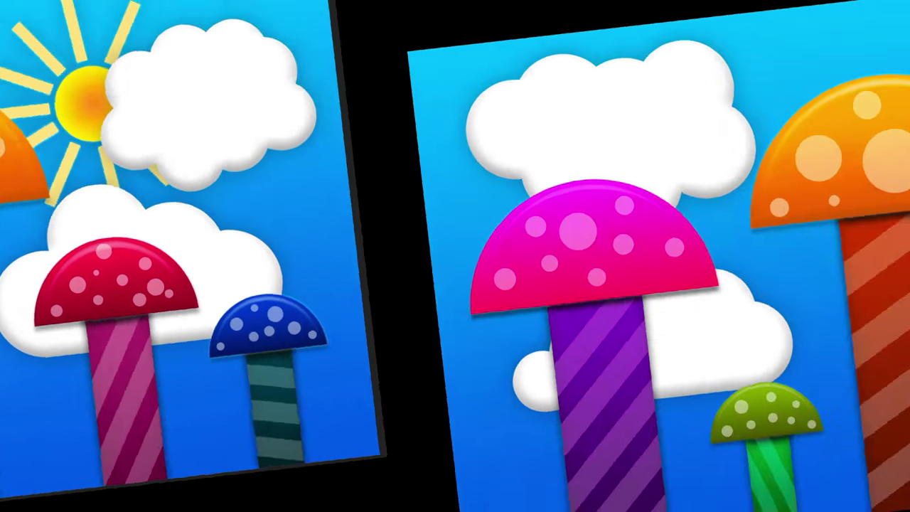